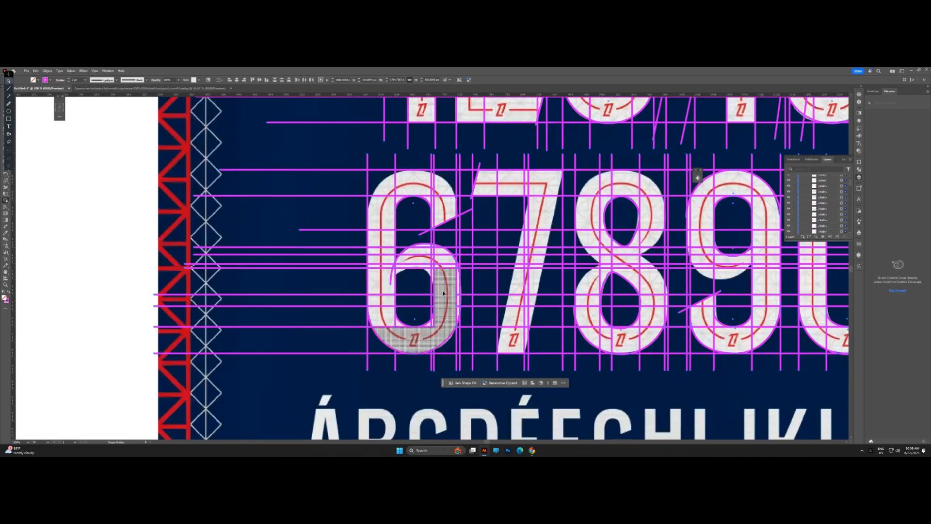
Try to merge the regions of the numeral 6 into a red shape with the Shape Builder
left_click(34, 80)
left_click(19, 102)
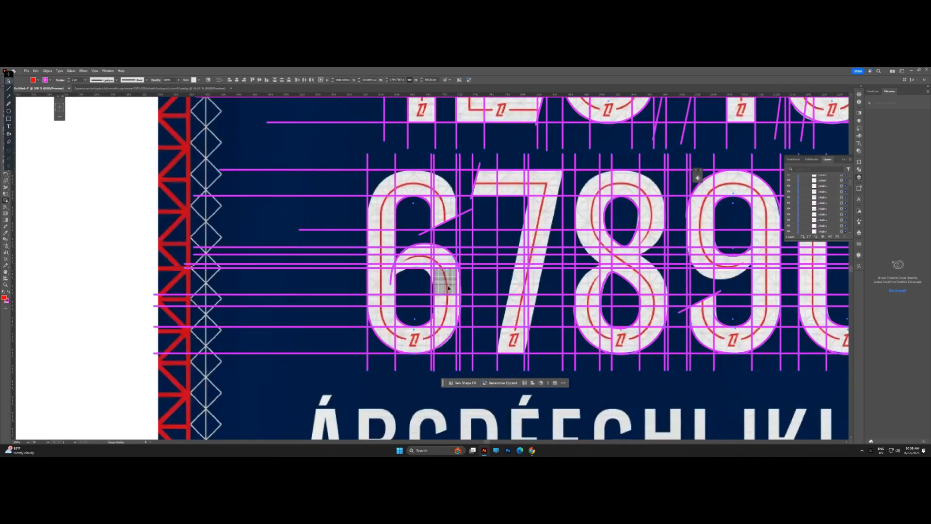
left_click(393, 337)
scroll(446, 326, "up", 3)
left_click_drag(477, 274, 482, 194)
scroll(482, 193, "down", 2)
scroll(439, 260, "up", 2)
mouse_move(438, 260)
left_mouse_down()
mouse_move(357, 276)
mouse_move(335, 214)
left_mouse_up()
scroll(345, 260, "down", 1)
scroll(345, 260, "down", 3)
scroll(356, 219, "up", 3)
scroll(356, 219, "up", 1)
left_click_drag(483, 309, 505, 304)
scroll(506, 305, "down", 2)
Undo the Shape Builder merges on the numeral 6 and the red fill
key("ctrl+z")
key("ctrl+z")
key("ctrl+z")
key("ctrl+z")
key("ctrl+z")
key("ctrl+z")
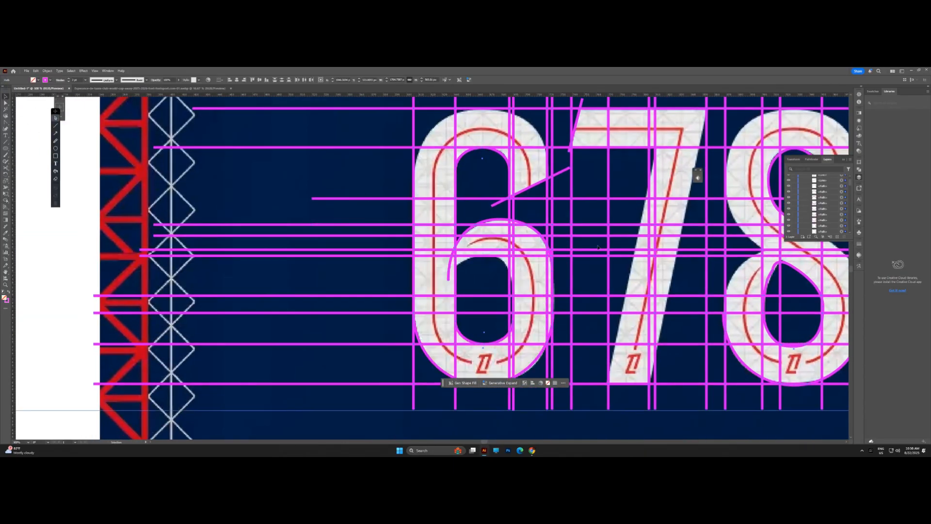
scroll(550, 237, "down", 1)
key("ctrl+z")
key("ctrl+z")
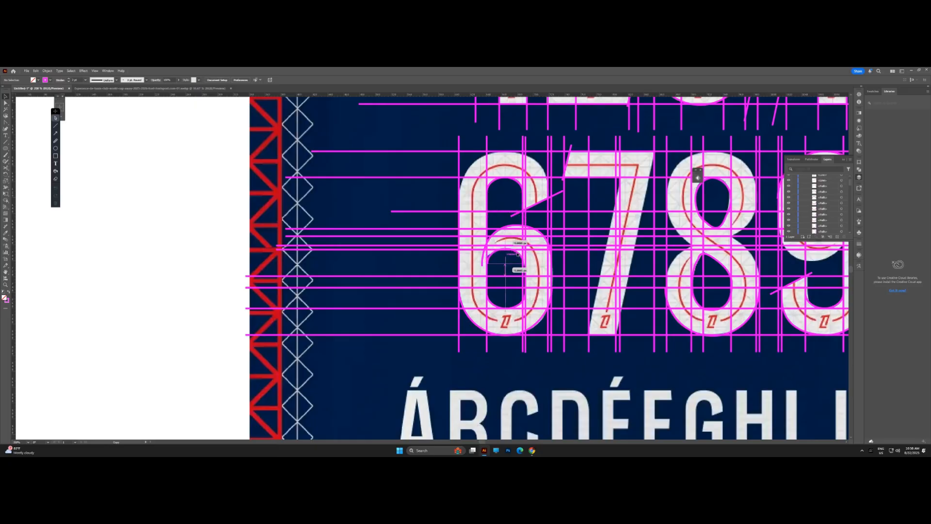
Adjust the width of the inner arc at the top of the 6's lower counter to match the lettering
left_click(518, 253)
scroll(518, 254, "up", 3)
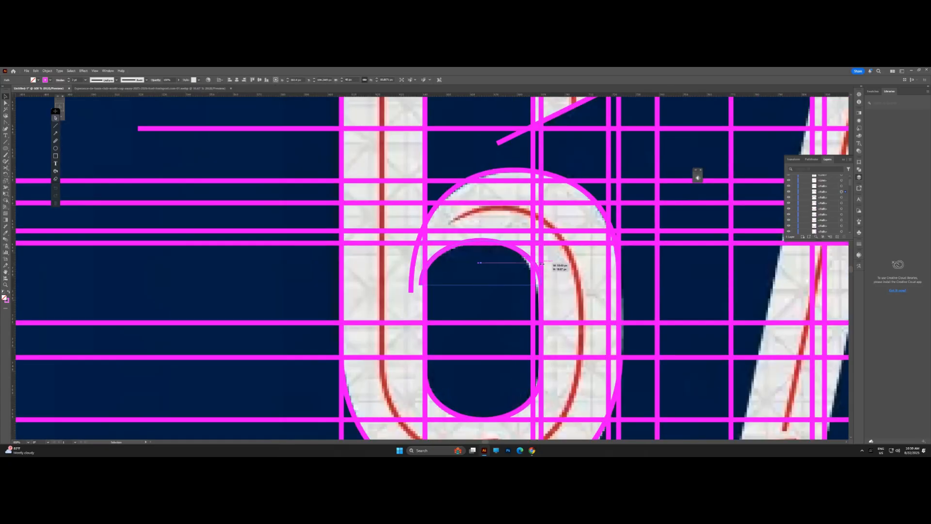
scroll(538, 263, "down", 2)
Draw an ellipse around the upper bowl of the 8 and resize it to fit the outer edge
left_click_drag(818, 274, 612, 287)
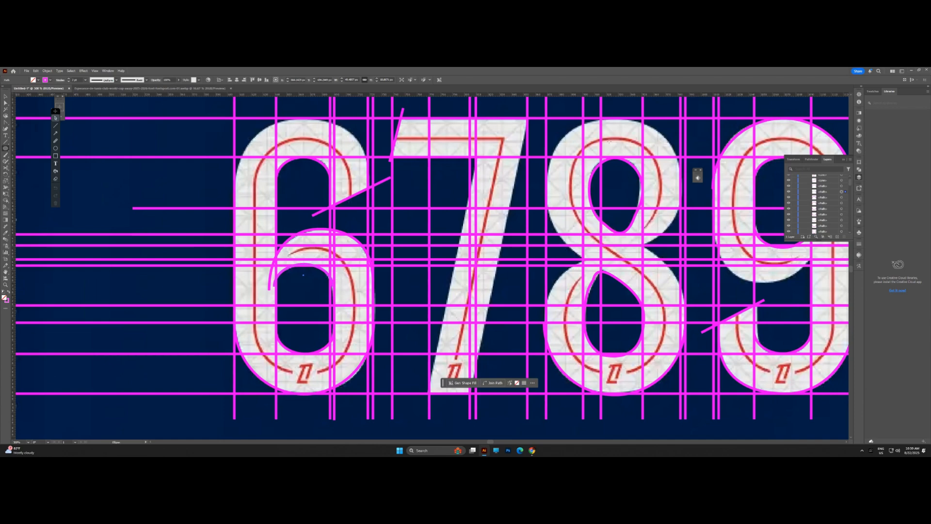
left_click_drag(623, 198, 684, 255)
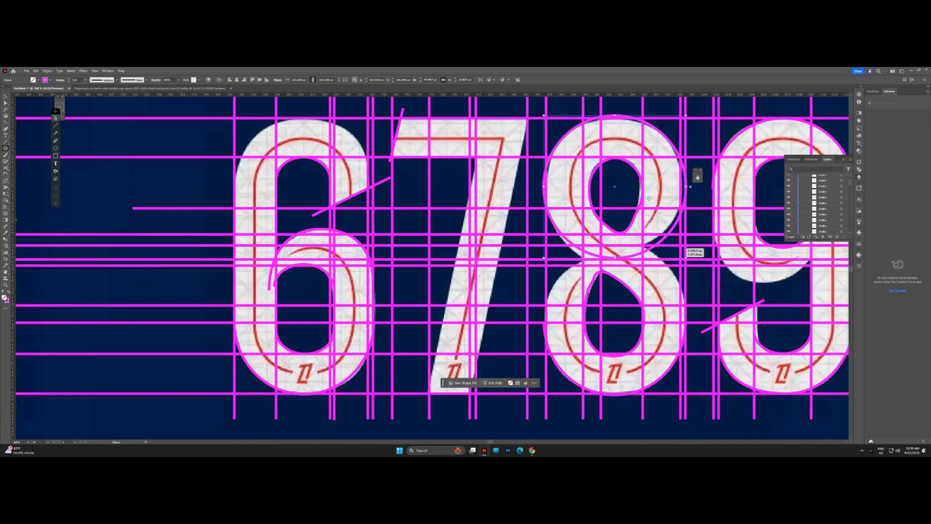
scroll(618, 123, "up", 2)
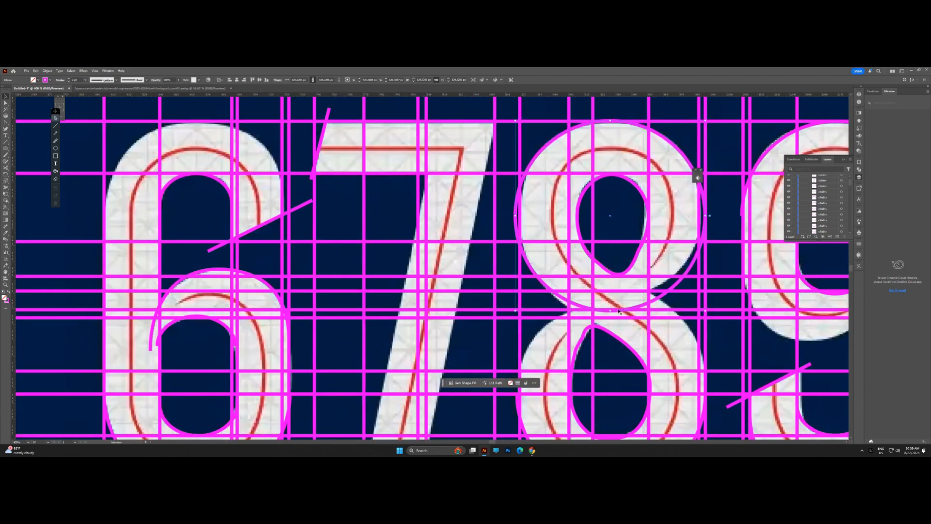
left_click_drag(610, 310, 610, 312)
left_click_drag(515, 215, 517, 217)
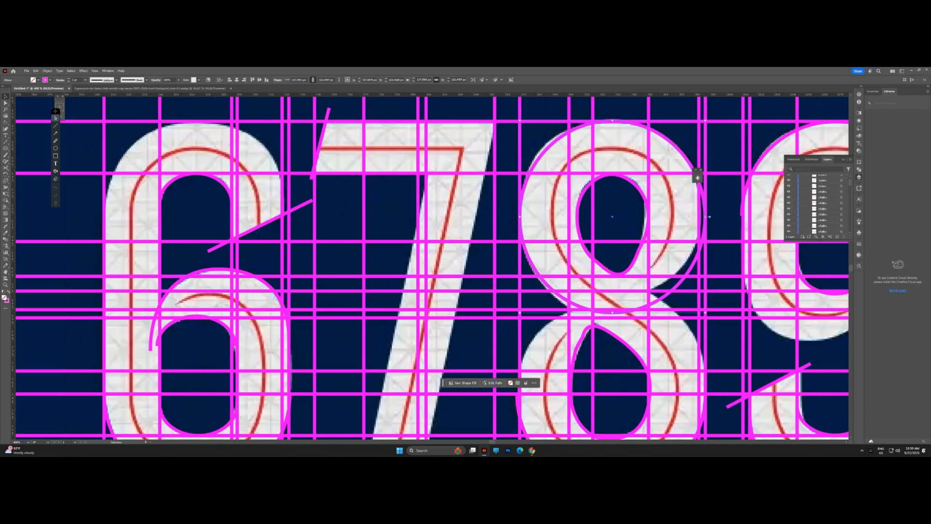
Try to reuse the upper bowl's ellipse on the lower bowl of the 8
scroll(612, 227, "down", 3)
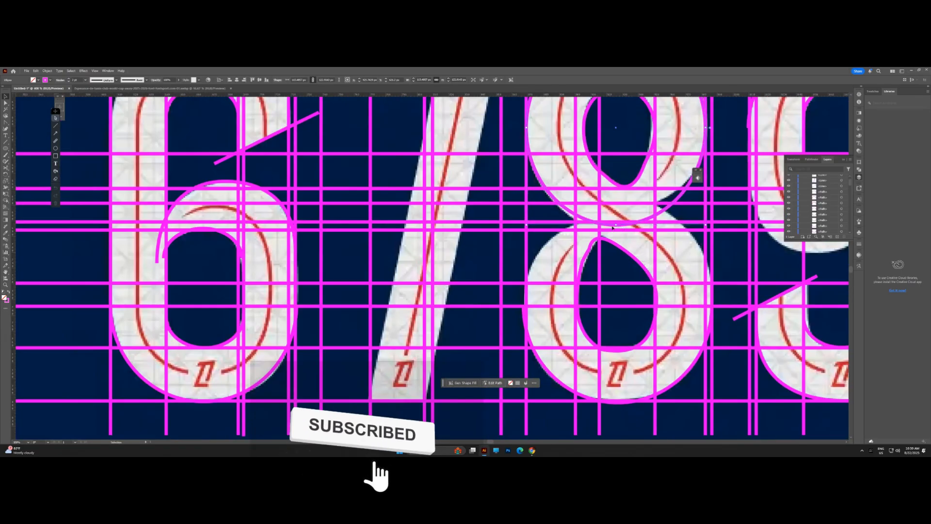
left_click_drag(667, 208, 669, 355)
key("ctrl+z")
Draw a rotated ellipse on the 8's lower bowl and cut it to an arc following the upper-left outer edge
mouse_move(527, 282)
left_mouse_down()
mouse_move(631, 248)
mouse_move(657, 204)
mouse_move(612, 175)
left_mouse_up()
key("v")
mouse_move(612, 191)
left_mouse_down()
mouse_move(595, 220)
mouse_move(598, 191)
left_mouse_up()
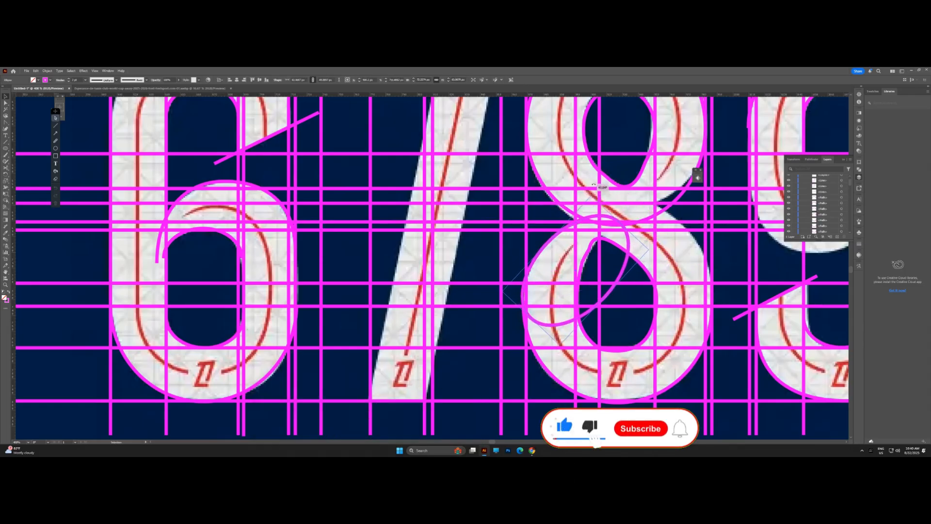
left_click(5, 168)
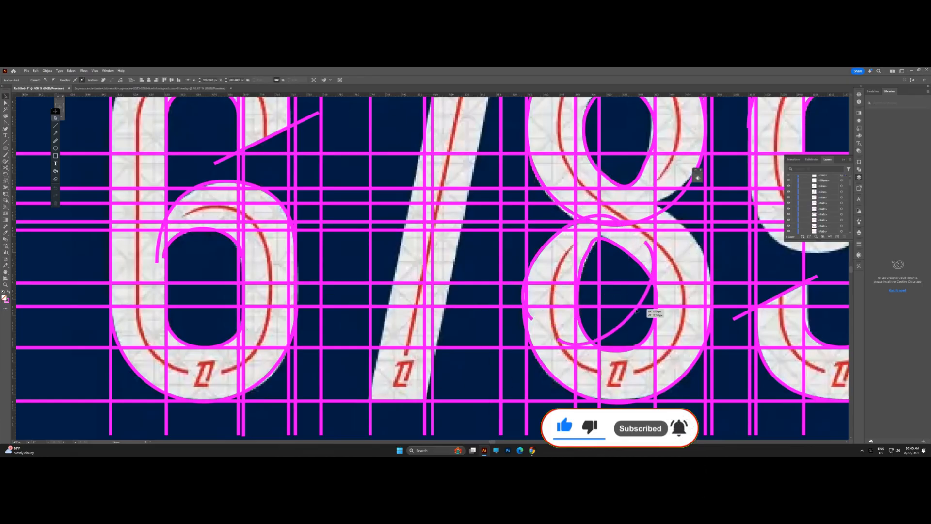
scroll(572, 242, "up", 2)
left_click_drag(547, 247, 546, 244)
scroll(547, 244, "down", 2)
Reflect a copy of the arc and place it along the upper-right outer edge of the 8's lower bowl
right_click(544, 237)
mouse_move(566, 409)
left_click(634, 382)
left_click(438, 292)
left_click_drag(602, 265, 691, 253)
Replace the ellipse around the 8's upper bowl with a copy of the arc fitted to its upper-right outer edge
scroll(691, 253, "up", 3)
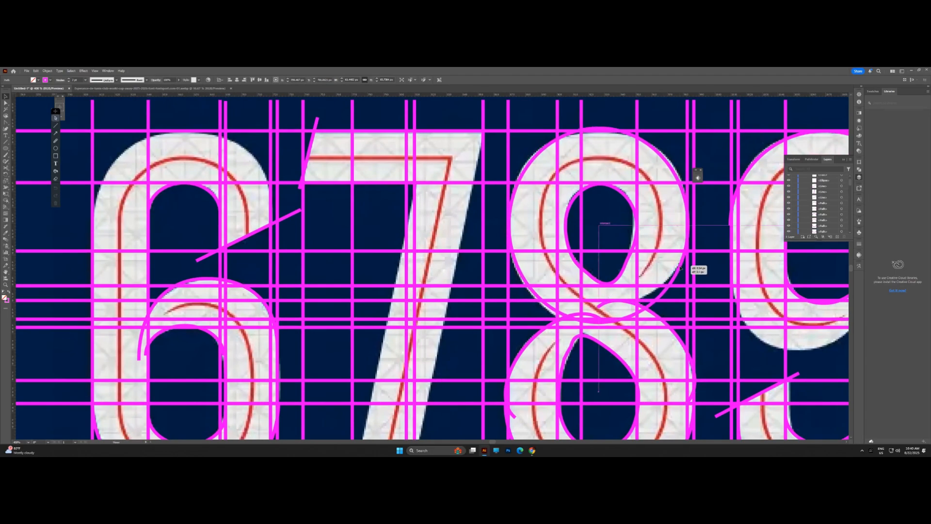
left_click_drag(681, 339, 685, 156)
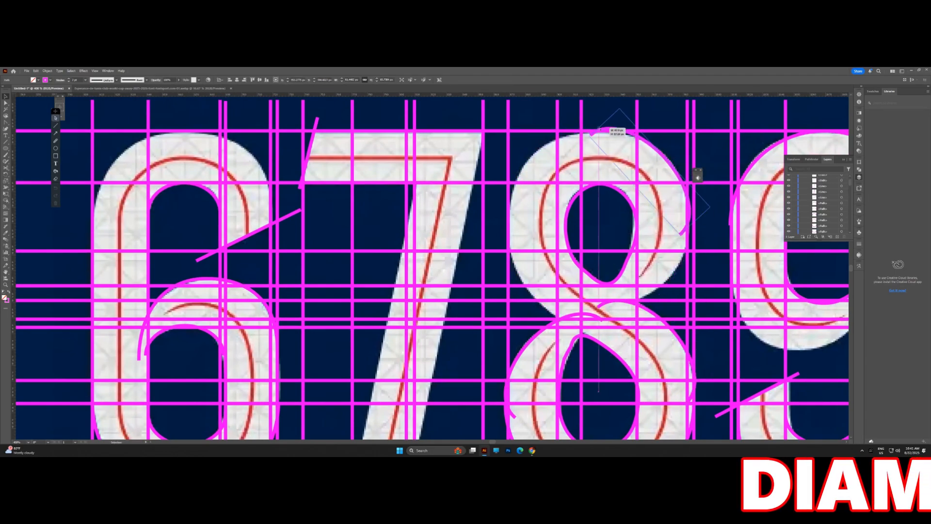
scroll(589, 129, "up", 2)
left_click_drag(593, 142, 626, 123)
Reshape the end anchor of the upper-right arc to follow the right edge of the 8's upper bowl
scroll(627, 121, "down", 1)
scroll(694, 217, "up", 1)
left_click(693, 215)
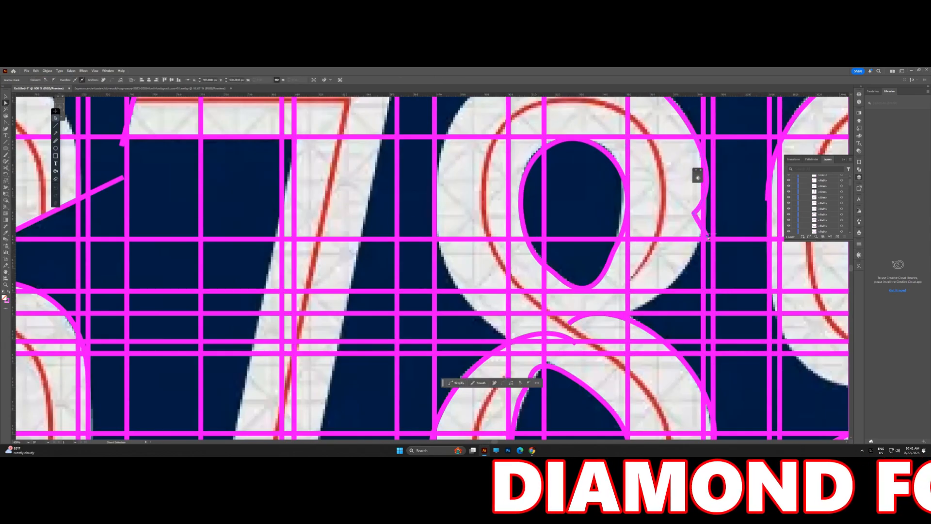
left_click_drag(708, 238, 694, 214)
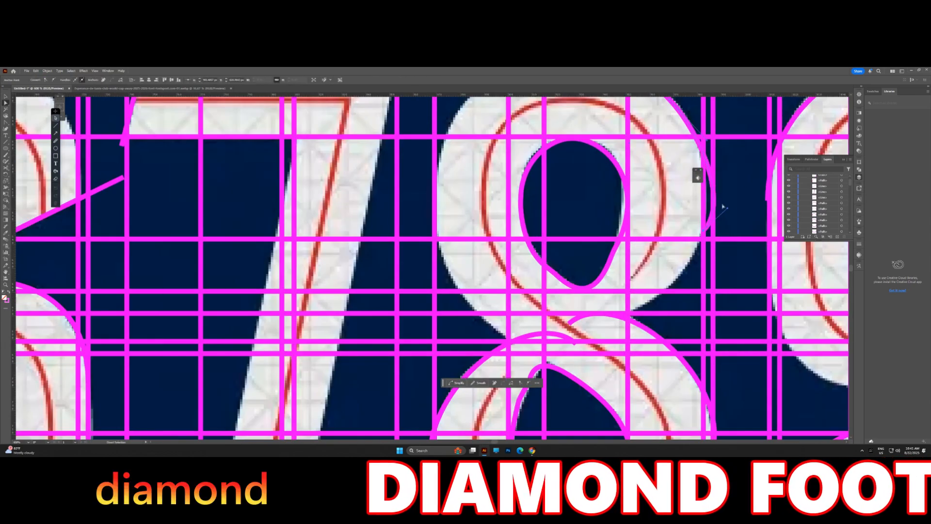
scroll(723, 207, "down", 2)
scroll(639, 127, "up", 3)
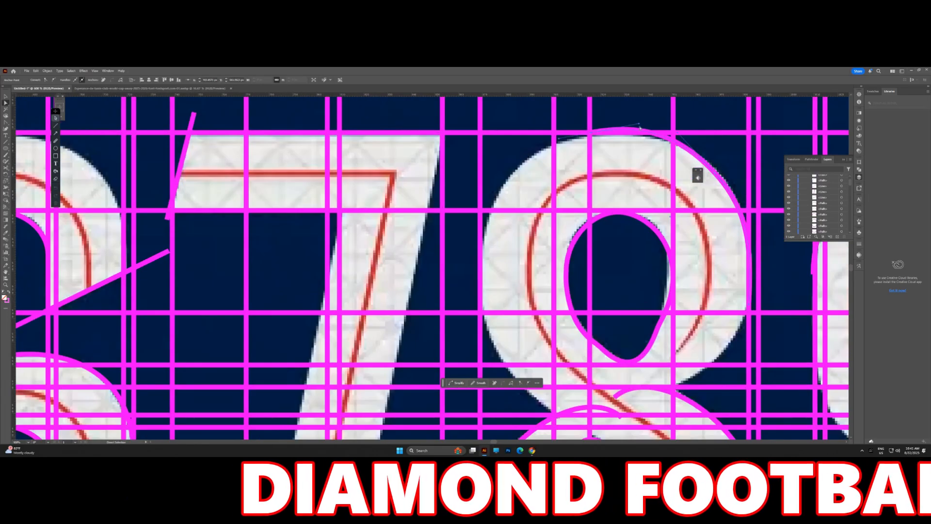
Try to reflect the upper-right arc of the 8's upper bowl
right_click(721, 178)
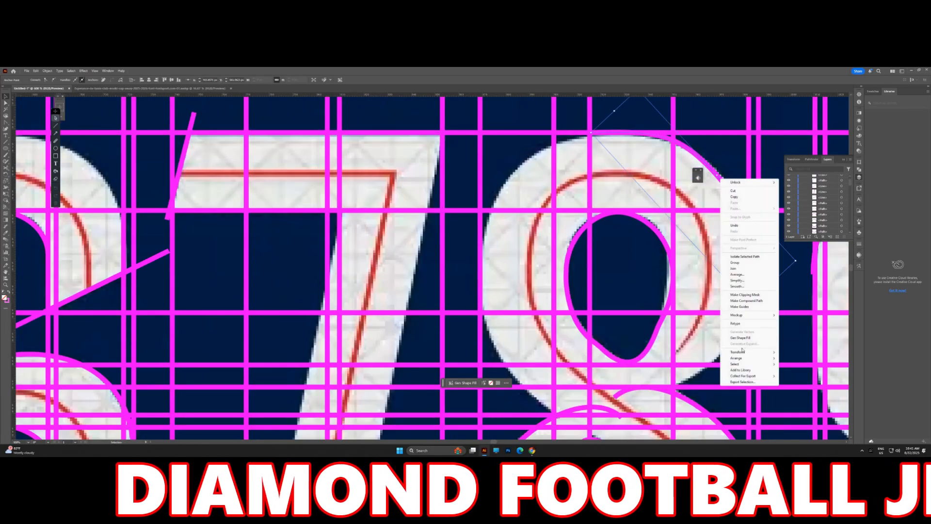
mouse_move(743, 352)
left_click(789, 372)
left_click(437, 292)
key("ctrl+z")
Reflect a copy of the upper-right arc and align it with the upper-left outer edge of the 8's upper bowl
right_click(709, 169)
mouse_move(731, 342)
left_click(777, 362)
left_click(438, 292)
left_click_drag(509, 188, 512, 187)
scroll(531, 197, "down", 3)
Copy the 8's upper-right arc, rotate it, and place it on the lower-right outer edge of the upper bowl
left_click_drag(676, 205, 586, 234)
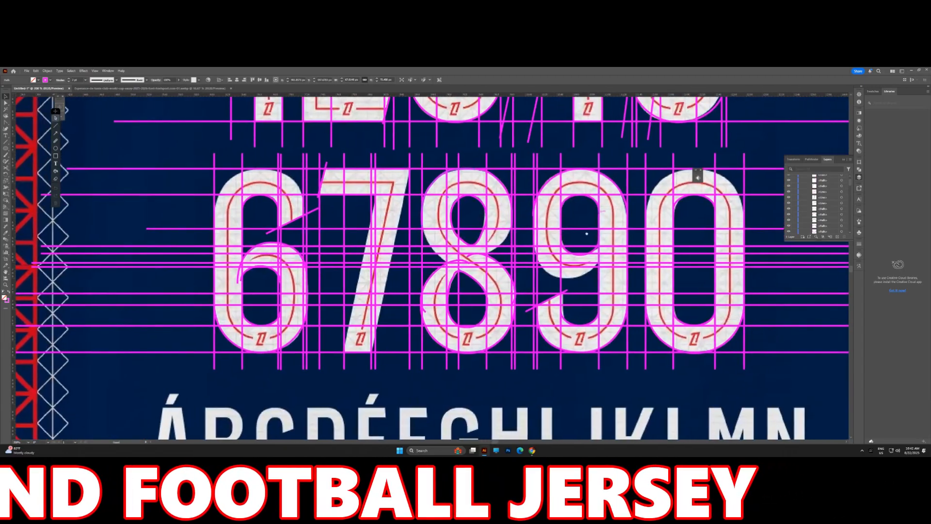
scroll(479, 236, "up", 3)
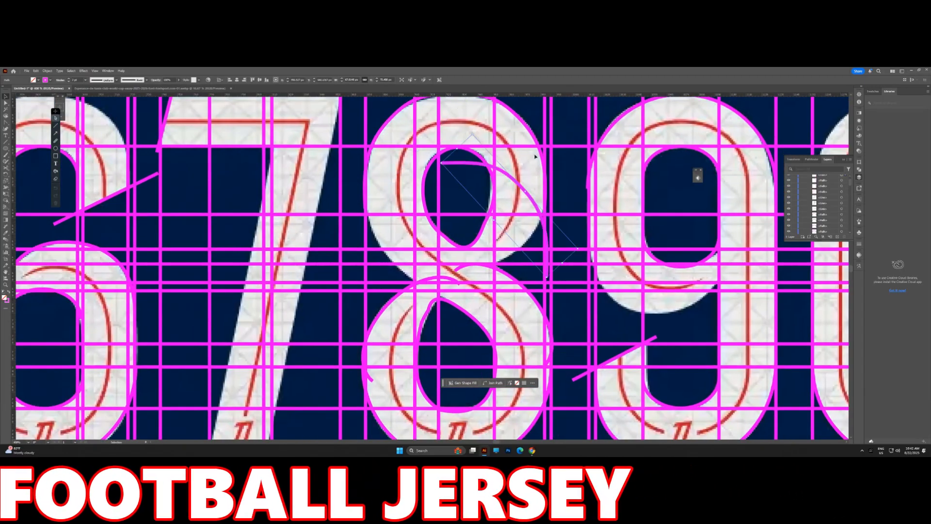
left_click_drag(473, 131, 568, 153)
left_click_drag(530, 217, 521, 248)
scroll(550, 198, "up", 3)
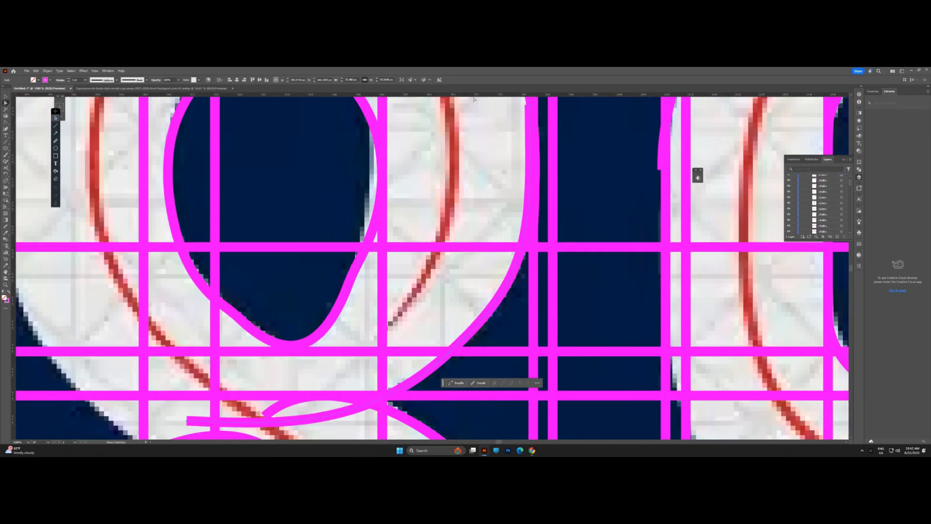
Adjust the end anchors of the lower-right arc so it follows the 8's edge into the waist
left_click(530, 106)
key("ctrl+z")
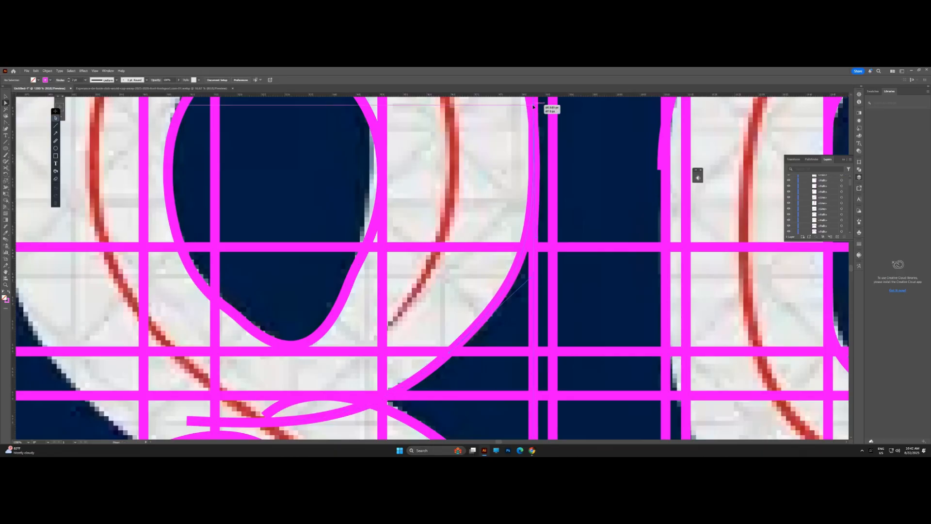
left_click_drag(533, 107, 534, 107)
scroll(562, 150, "down", 3)
scroll(438, 242, "up", 1)
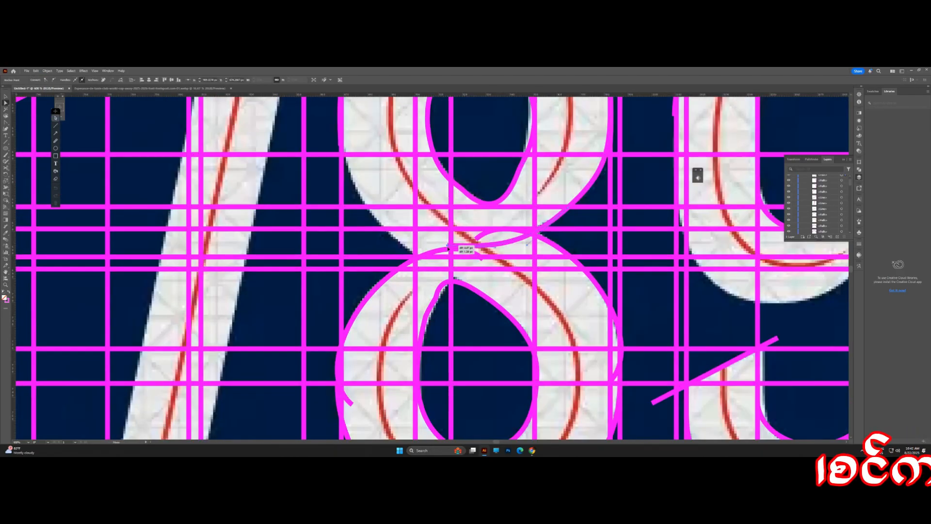
scroll(529, 239, "down", 3)
scroll(596, 212, "up", 2)
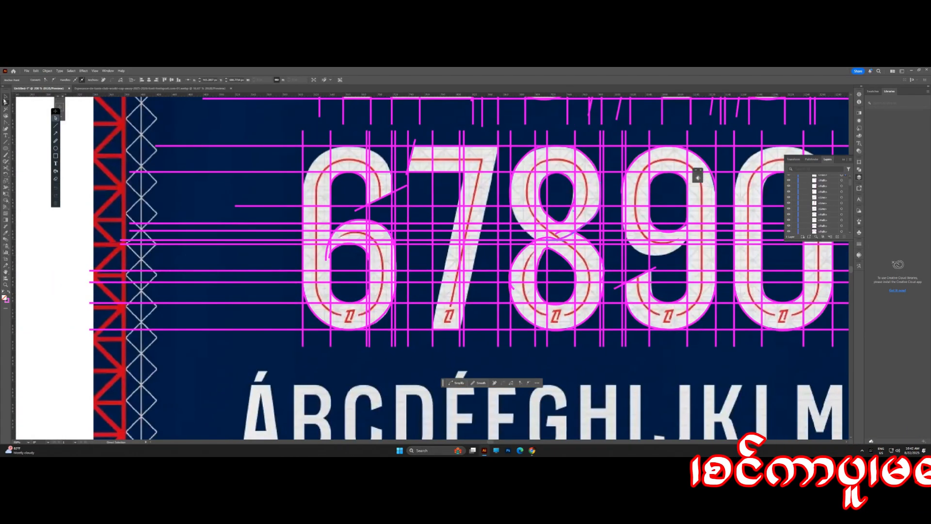
Try to reflect a copy of the lower-right arc onto the lower-left edge of the 8's upper bowl
right_click(601, 213)
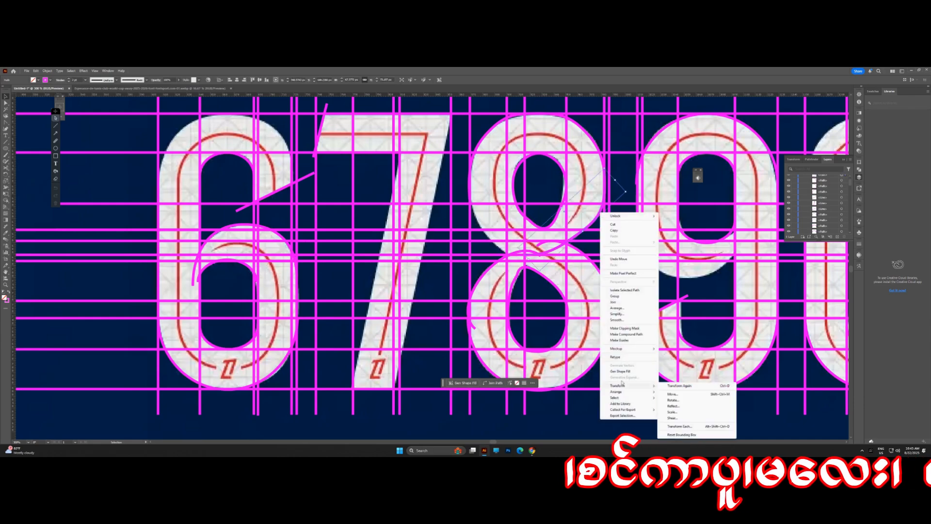
mouse_move(626, 385)
left_click(670, 406)
left_click(433, 307)
scroll(541, 232, "up", 3)
left_click_drag(606, 224, 411, 249)
scroll(410, 249, "down", 2)
left_click(398, 241)
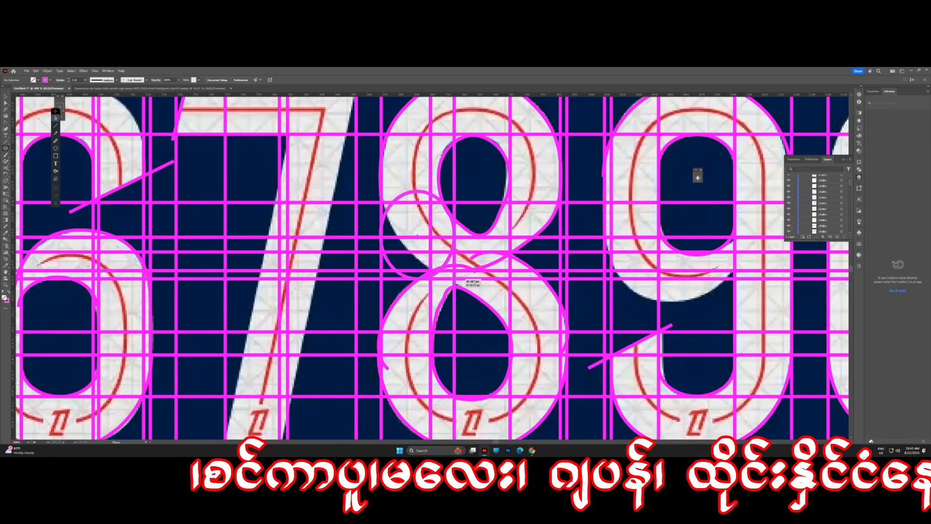
Draw an ellipse over the lower left of the 8's upper bowl, then rotate and stretch it along the outer edge
mouse_move(457, 188)
left_mouse_down()
mouse_move(431, 177)
mouse_move(450, 191)
left_mouse_up()
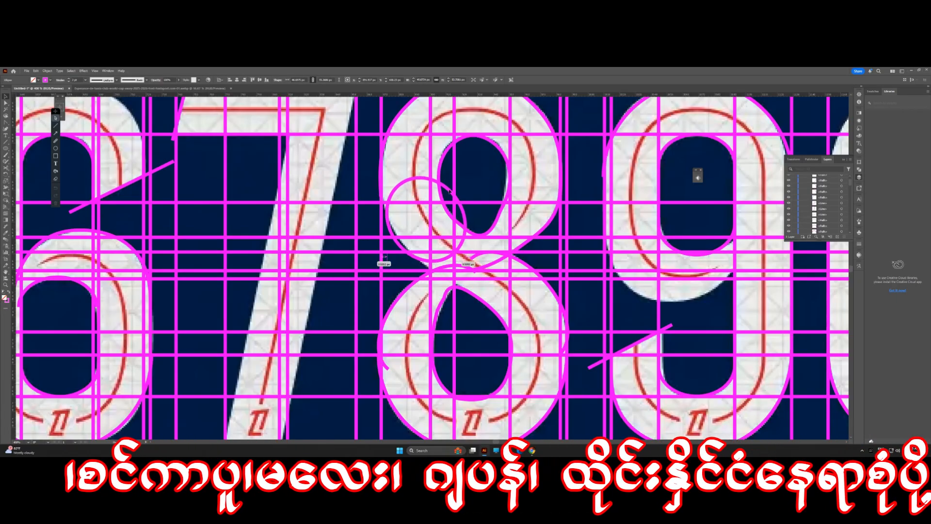
left_click_drag(375, 206, 386, 173)
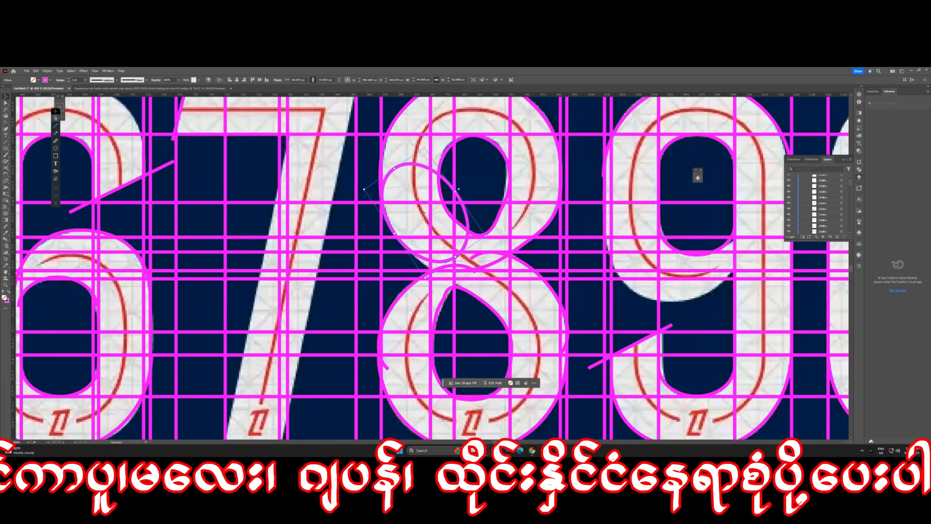
left_click_drag(456, 256, 468, 273)
Cut the ellipse, delete the excess part, and fit the remaining arc to the upper bowl's lower-left edge
left_click(6, 168)
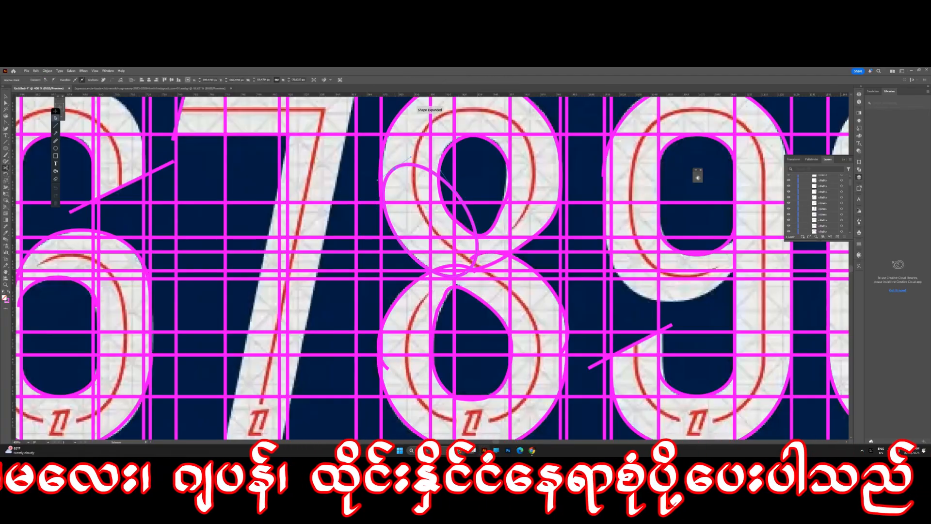
key("Delete")
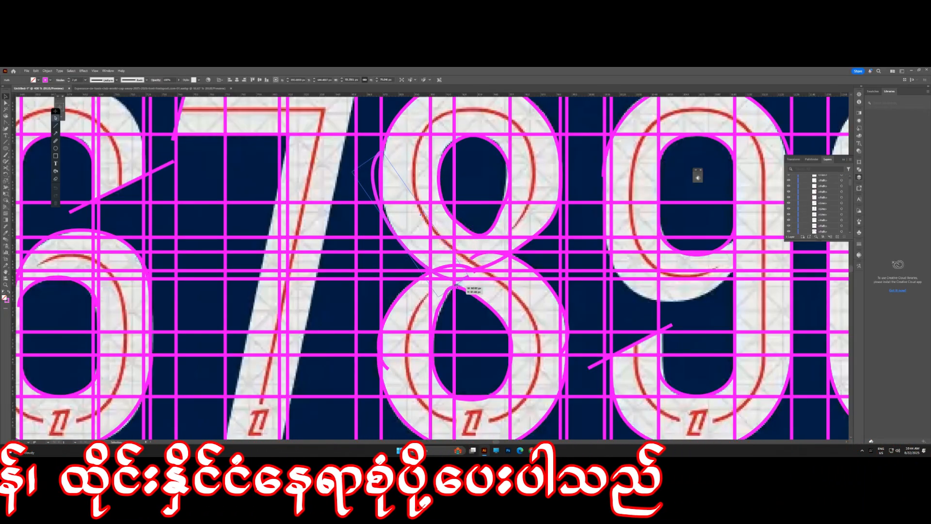
left_click_drag(457, 285, 456, 285)
scroll(396, 224, "up", 2)
Widen the outer top arc of the 0 on both sides to meet the outer vertical guide lines
scroll(456, 230, "down", 5)
left_click_drag(595, 243, 582, 266)
scroll(611, 228, "up", 1)
left_click_drag(616, 200, 616, 200)
scroll(633, 206, "up", 3)
left_click_drag(635, 222, 637, 222)
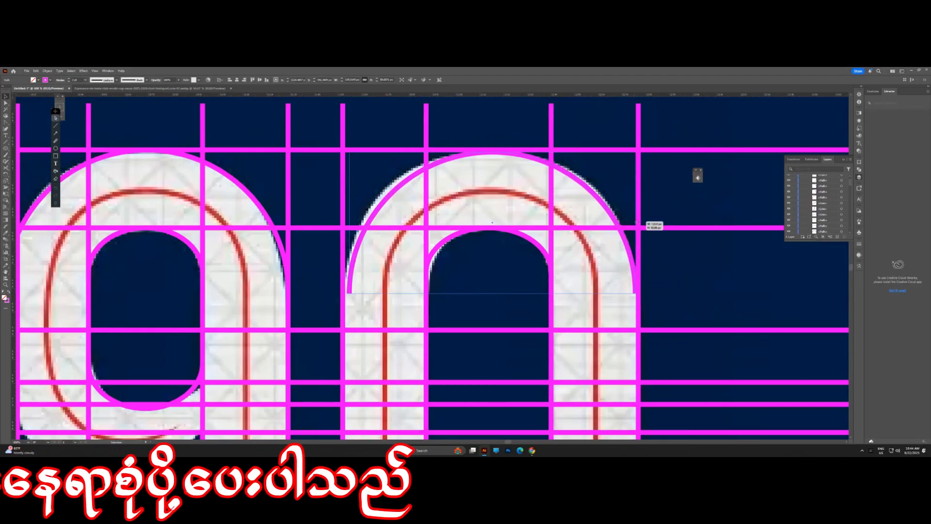
left_click_drag(349, 222, 343, 223)
Select all the artwork and set a red fill for the Shape Builder
scroll(585, 225, "down", 6)
left_click_drag(564, 237, 565, 279)
key("ctrl+a")
left_click(6, 201)
scroll(445, 321, "up", 4)
left_click(39, 80)
left_click(21, 100)
Try to merge the regions of the 6's lower bowl into a red shape
left_click(435, 238)
left_click(437, 173)
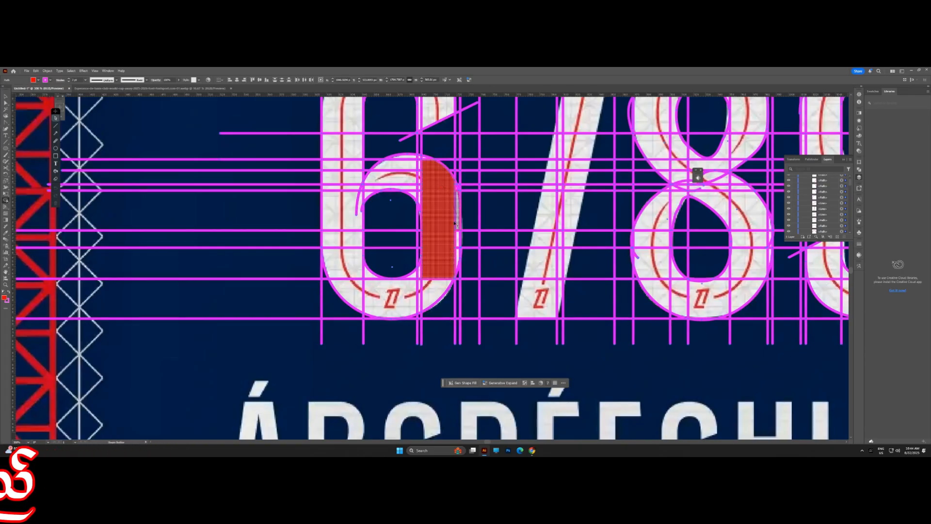
scroll(439, 180, "up", 3)
scroll(452, 219, "down", 3)
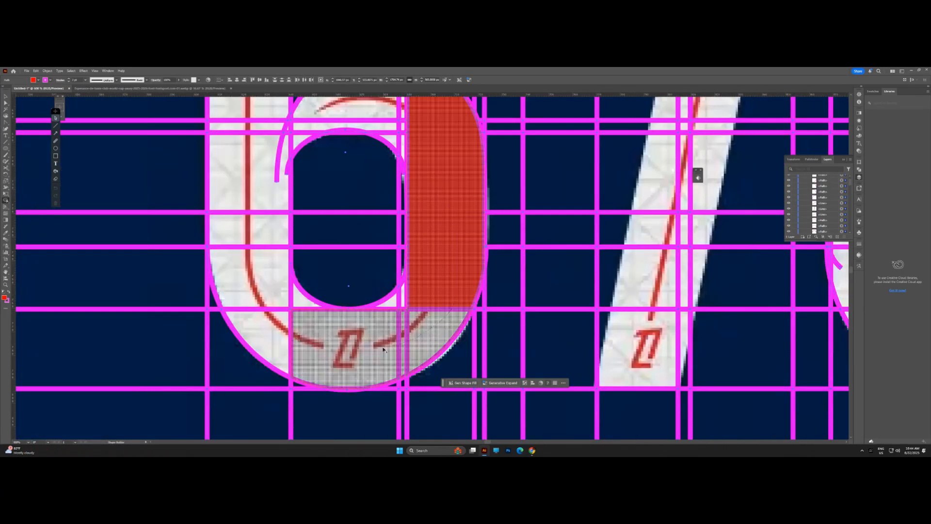
scroll(399, 338, "up", 3)
scroll(427, 311, "down", 2)
mouse_move(335, 330)
left_mouse_down()
mouse_move(321, 213)
mouse_move(329, 258)
left_mouse_up()
left_click_drag(340, 259, 366, 235)
left_click(354, 239)
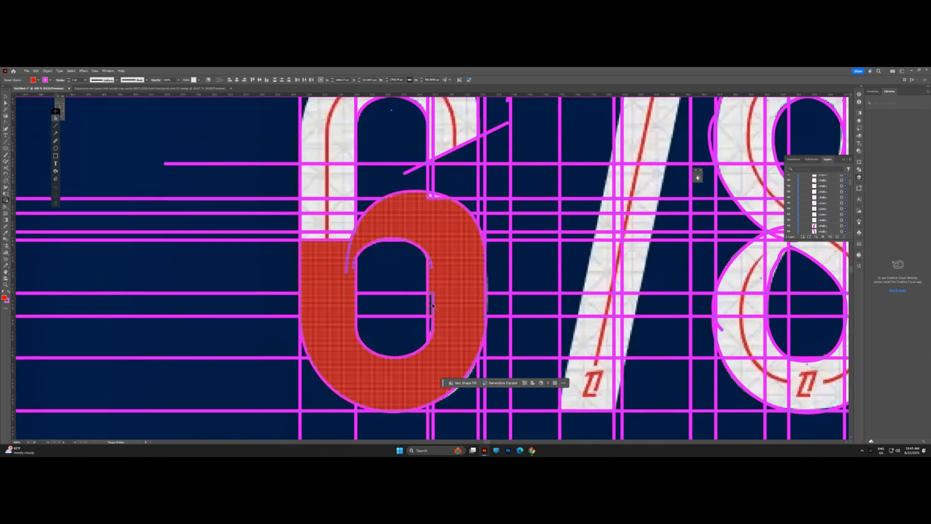
Try to extend the red shape through the 6's arch, left stem and top with the Shape Builder
scroll(441, 216, "up", 2)
left_click_drag(442, 216, 423, 175)
mouse_move(259, 280)
left_mouse_down()
mouse_move(370, 245)
mouse_move(412, 274)
left_mouse_up()
scroll(371, 246, "down", 2)
left_click_drag(407, 277, 389, 184)
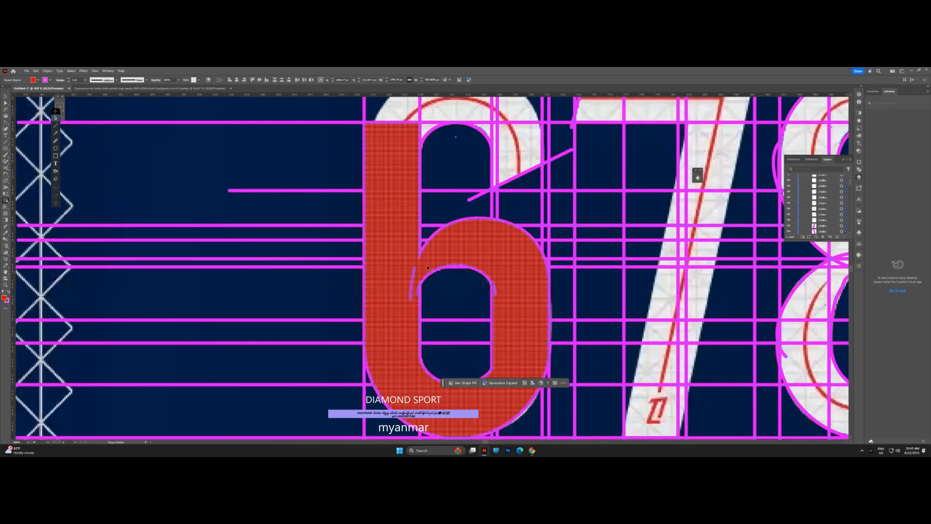
scroll(389, 154, "down", 1)
left_click_drag(390, 155, 440, 254)
scroll(440, 254, "up", 1)
scroll(441, 255, "left", 1)
scroll(442, 255, "right", 4)
Undo all the red Shape Builder merges on the 6
key("ctrl+z")
key("ctrl+z")
left_click_drag(514, 311, 505, 196)
key("ctrl+z")
key("ctrl+z")
key("ctrl+z")
key("ctrl+z")
key("ctrl+z")
key("ctrl+z")
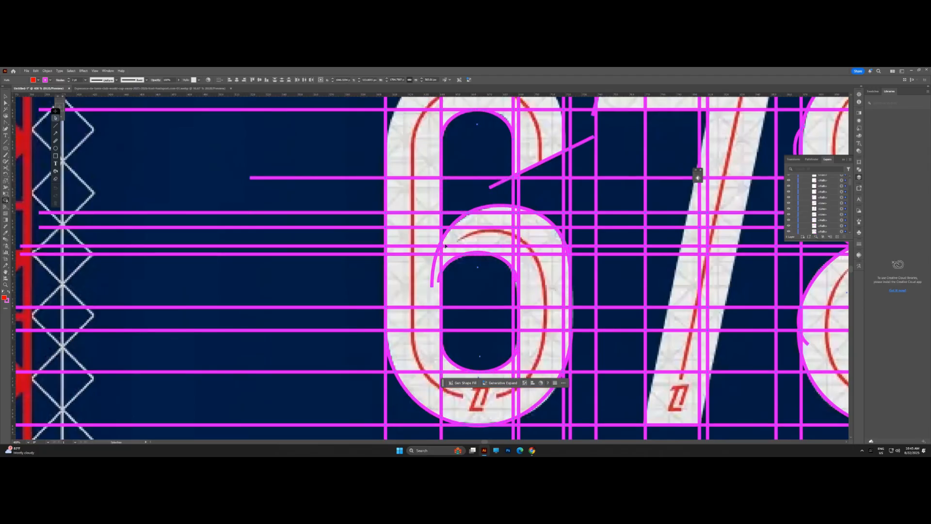
Reshape the 6's lower and upper outer arcs so their ends meet the numeral's outer right edge
scroll(514, 286, "up", 1)
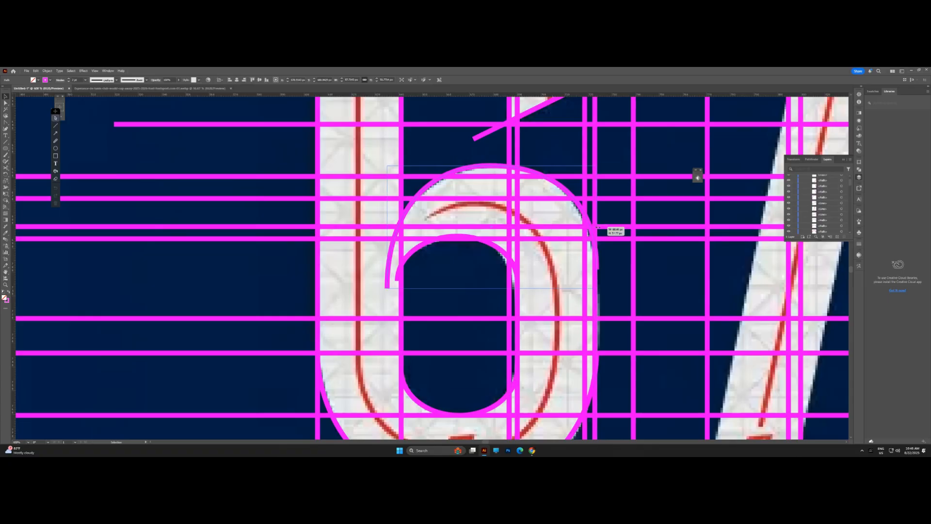
scroll(600, 244, "down", 2)
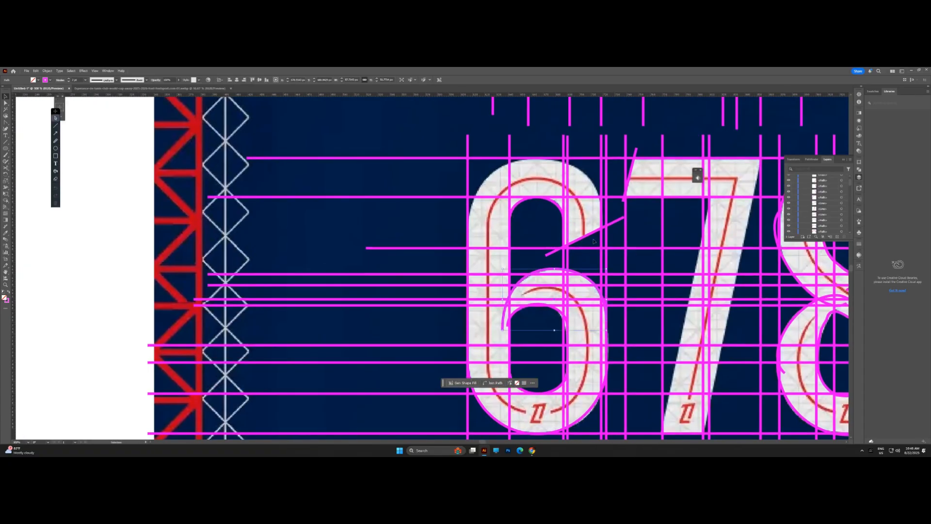
scroll(547, 202, "down", 2)
scroll(526, 192, "up", 4)
left_click_drag(529, 190, 557, 196)
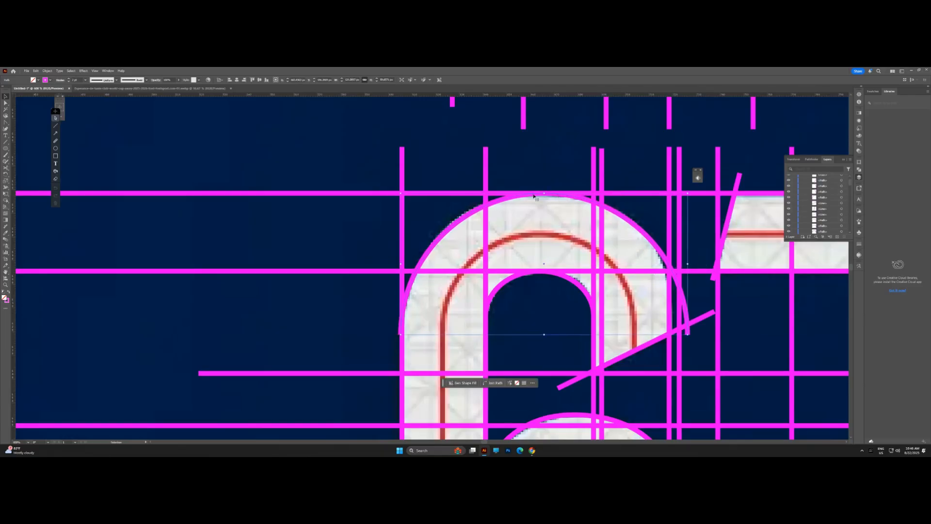
left_click_drag(688, 334, 673, 334)
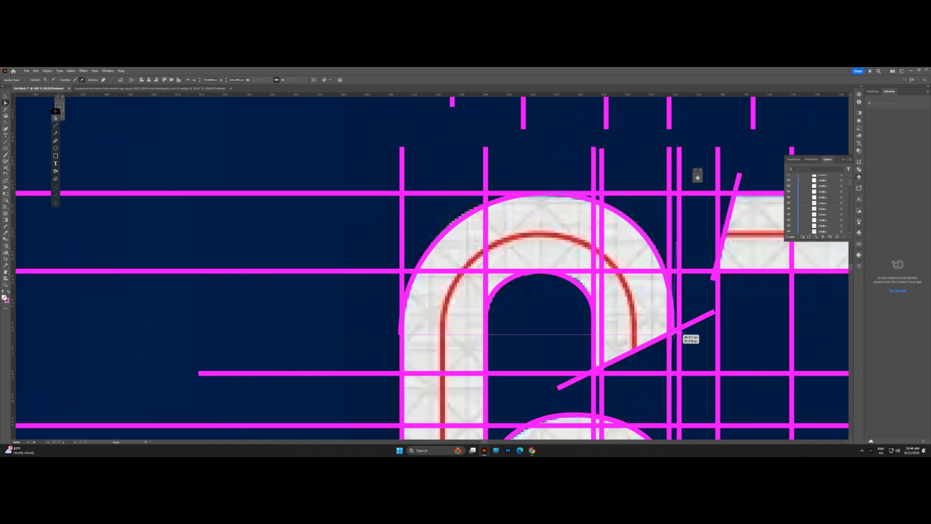
Select all the artwork and set a red fill for the Shape Builder
key("ctrl+0")
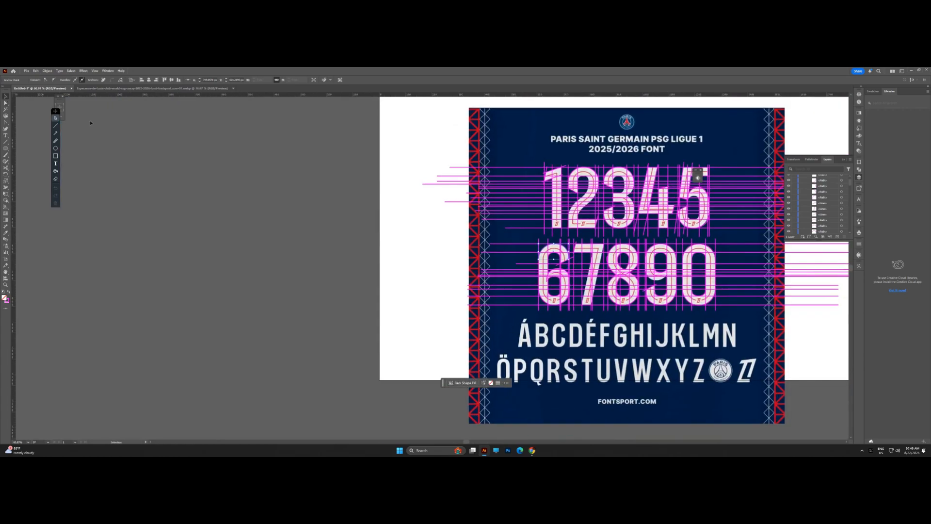
left_click(4, 206)
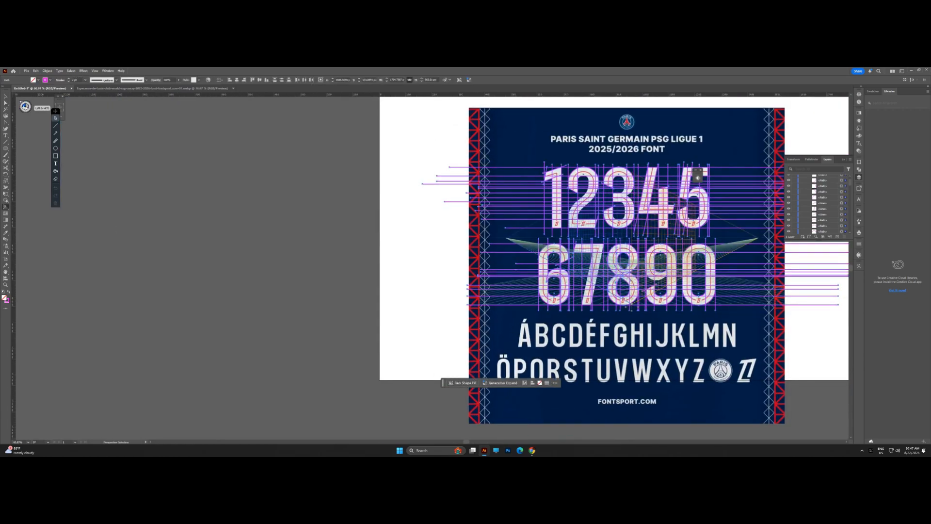
left_click(21, 103)
left_click(38, 80)
left_click(21, 92)
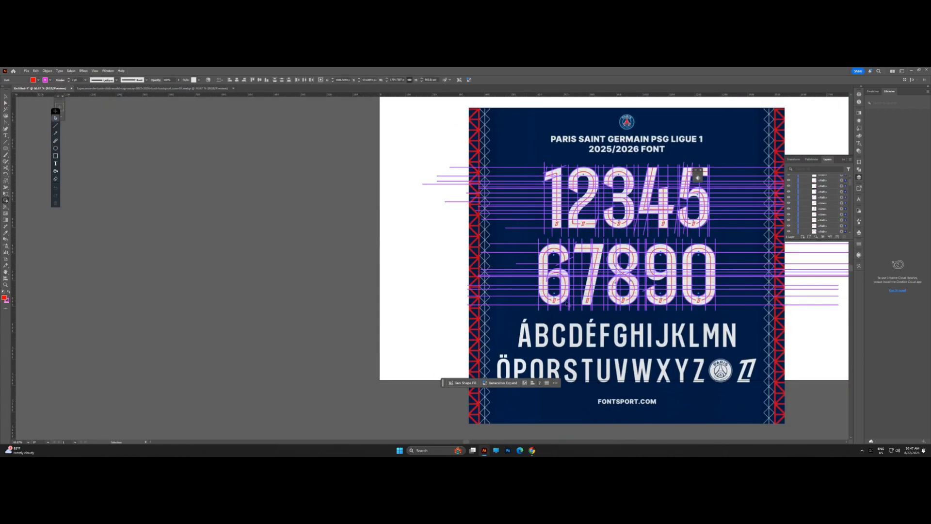
Merge the regions of the 6's lower bowl and its arch into a red shape with the Shape Builder
scroll(563, 301, "up", 3)
scroll(554, 274, "up", 4)
left_click_drag(557, 281, 522, 315)
scroll(589, 228, "up", 5)
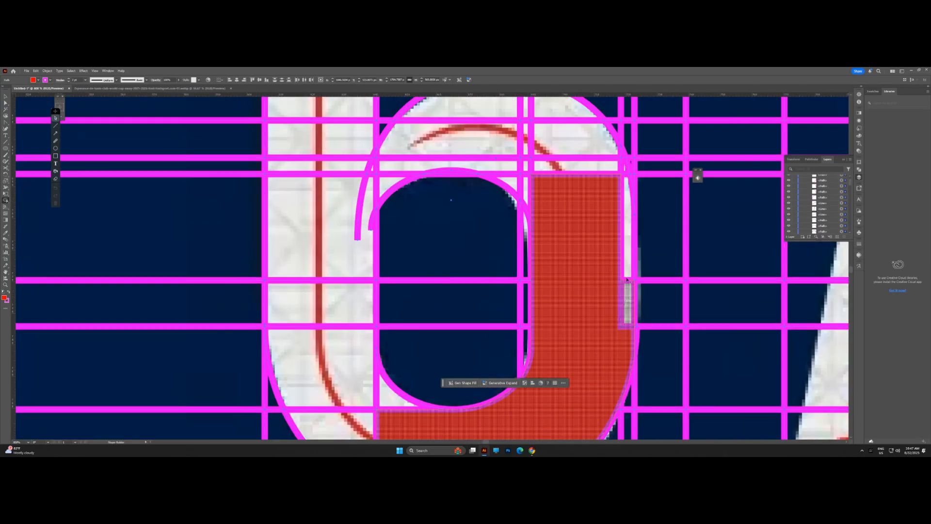
left_click_drag(589, 228, 652, 250)
scroll(617, 244, "up", 2)
left_click_drag(499, 213, 402, 194)
mouse_move(387, 244)
left_mouse_down()
mouse_move(453, 257)
mouse_move(436, 213)
left_mouse_up()
scroll(437, 244, "down", 2)
Extend the red shape across the 6's arch and toward its left stem, and undo the last merge
left_click_drag(436, 244, 574, 240)
mouse_move(601, 165)
left_mouse_down()
mouse_move(431, 243)
mouse_move(379, 316)
mouse_move(471, 264)
mouse_move(528, 330)
mouse_move(501, 335)
left_mouse_up()
scroll(380, 342, "down", 3)
scroll(555, 261, "up", 3)
left_click_drag(535, 305, 552, 334)
scroll(552, 333, "down", 3)
key("ctrl+z")
Merge the 6's left stem, top curve and slanted terminal into the red shape
scroll(488, 272, "up", 1)
mouse_move(489, 273)
left_mouse_down()
mouse_move(525, 297)
mouse_move(453, 202)
mouse_move(454, 151)
left_mouse_up()
scroll(525, 297, "up", 3)
left_click_drag(454, 150, 491, 328)
scroll(491, 328, "down", 3)
left_click_drag(508, 279, 629, 217)
scroll(630, 216, "up", 2)
scroll(511, 200, "down", 2)
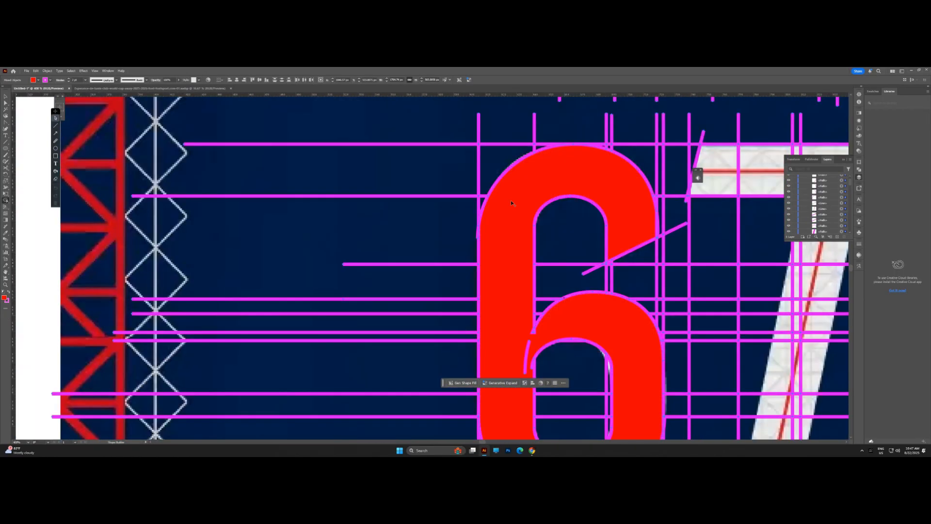
scroll(511, 199, "down", 2)
Draw a diagonal guide line along the left edge of the 7's slanted stem
key("v")
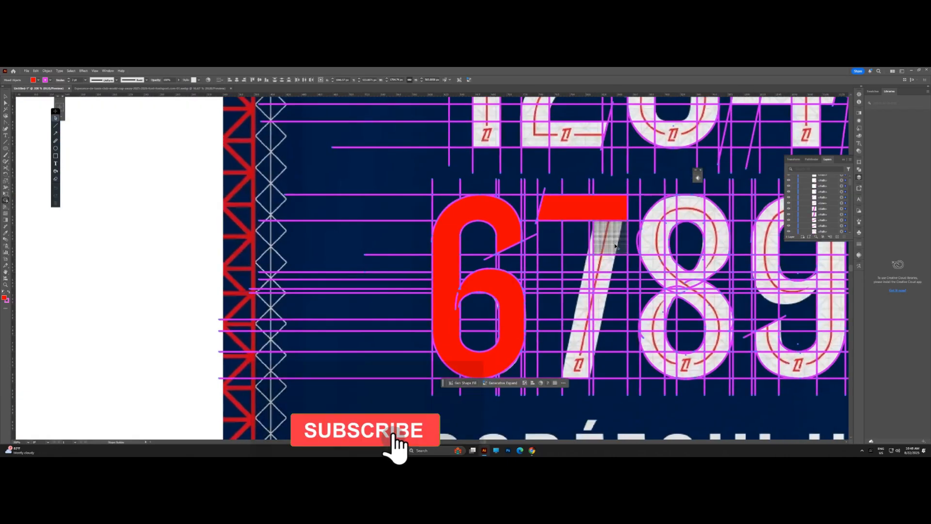
left_click(580, 242)
left_click_drag(581, 242, 513, 252)
key("backslash")
left_click_drag(495, 383, 539, 179)
key("v")
scroll(541, 214, "up", 1)
scroll(541, 214, "up", 1)
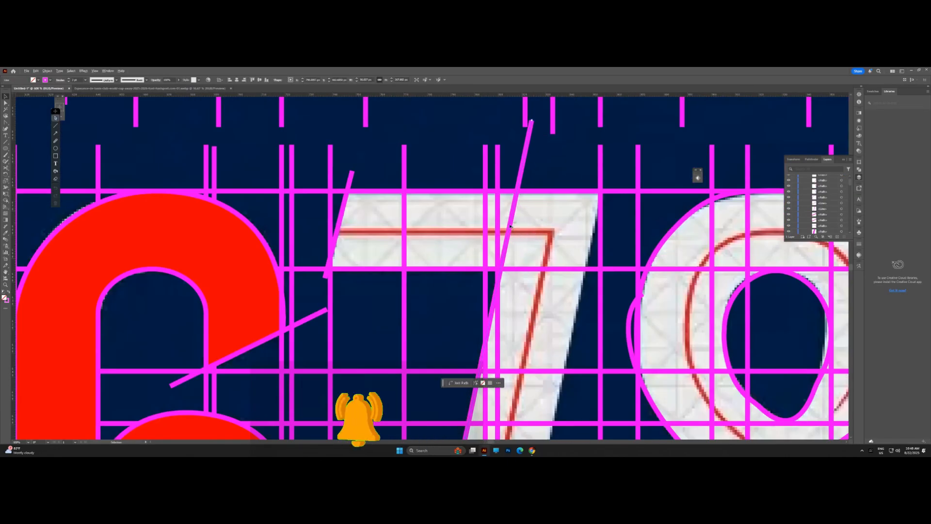
Duplicate the diagonal guide line onto the right edge of the 7's slanted stem
scroll(565, 234, "down", 3)
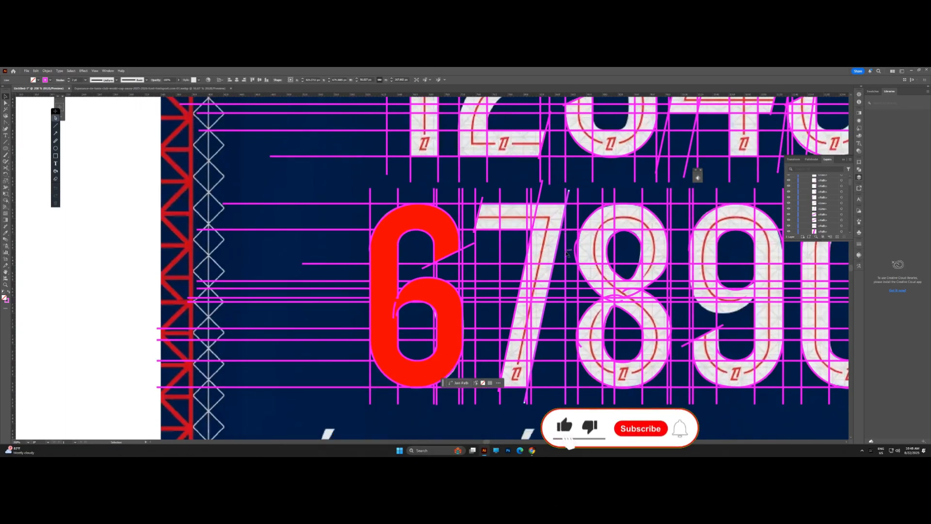
scroll(588, 265, "down", 2)
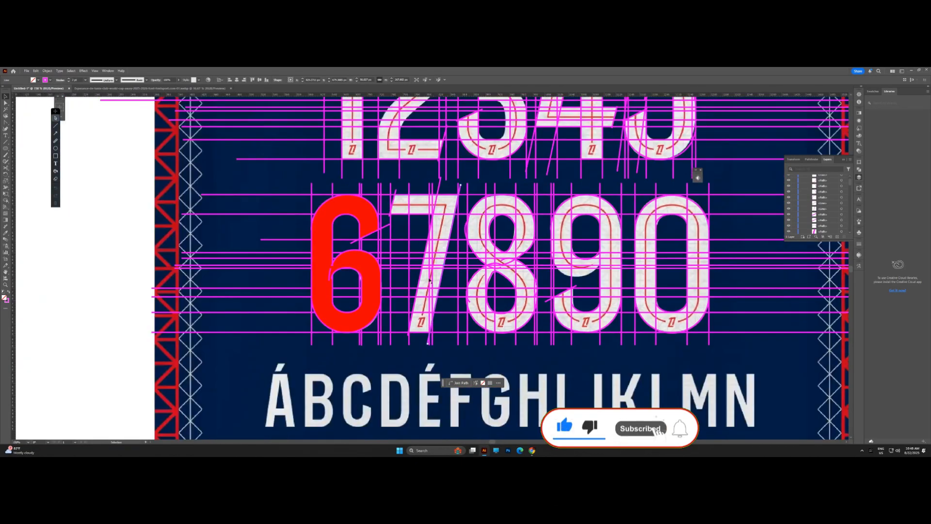
scroll(436, 203, "up", 2)
scroll(435, 206, "down", 5)
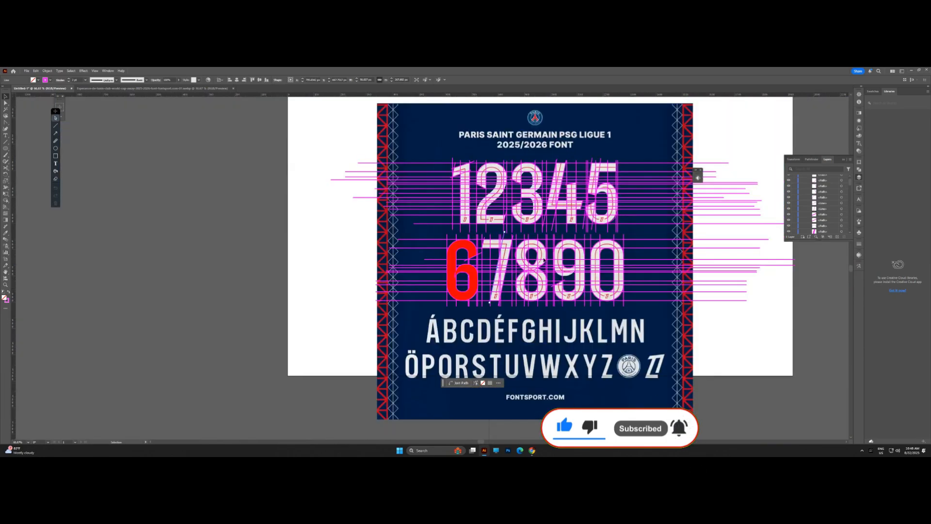
scroll(505, 279, "up", 3)
scroll(526, 280, "down", 3)
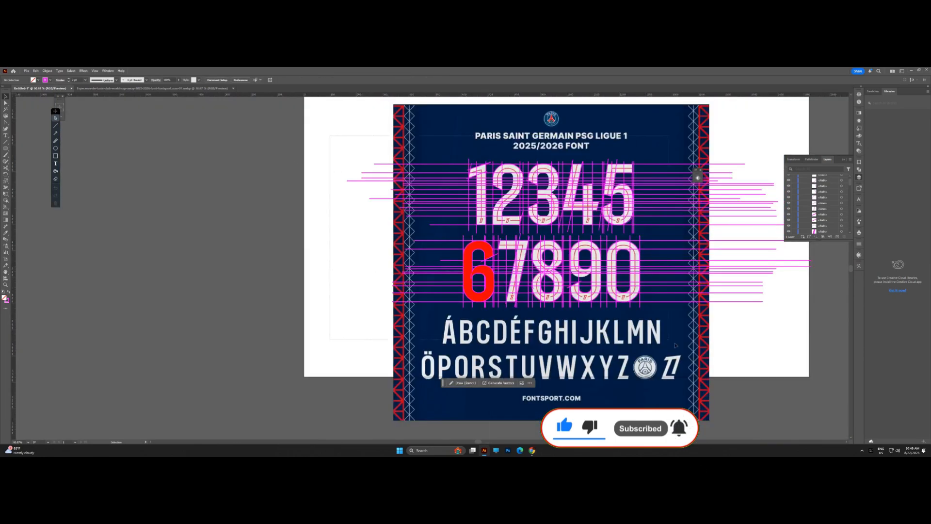
Select all the guide lines and arcs and set the Shape Builder's fill to red
key("ctrl+a")
left_click(39, 80)
left_click(21, 100)
left_click(318, 332)
Merge the 7's crossbar and slanted stem regions into a single red shape
scroll(517, 251, "up", 4)
left_click_drag(453, 223, 551, 223)
mouse_move(541, 227)
left_mouse_down()
mouse_move(532, 294)
mouse_move(509, 311)
mouse_move(577, 212)
left_mouse_up()
mouse_move(577, 213)
left_mouse_down()
mouse_move(551, 343)
mouse_move(583, 262)
mouse_move(562, 240)
left_mouse_up()
left_click_drag(568, 245, 569, 309)
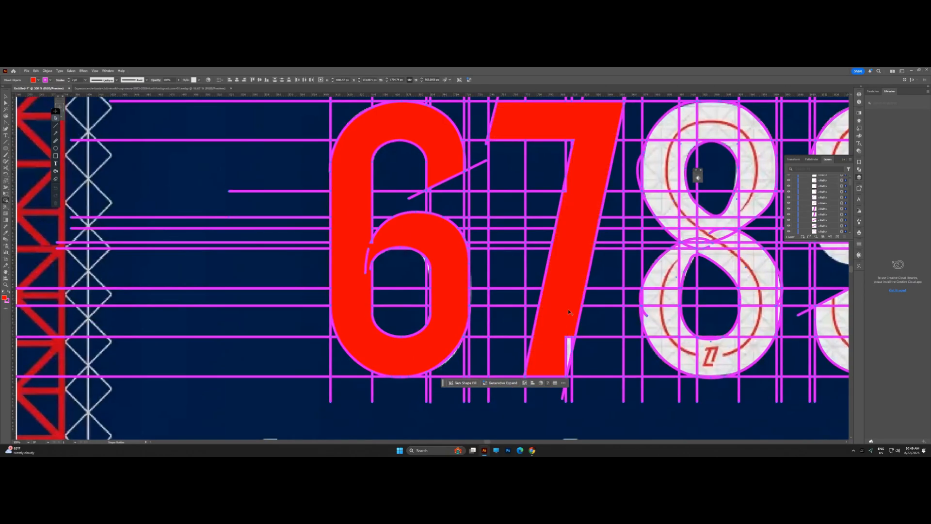
scroll(568, 347, "up", 2)
scroll(538, 366, "down", 2)
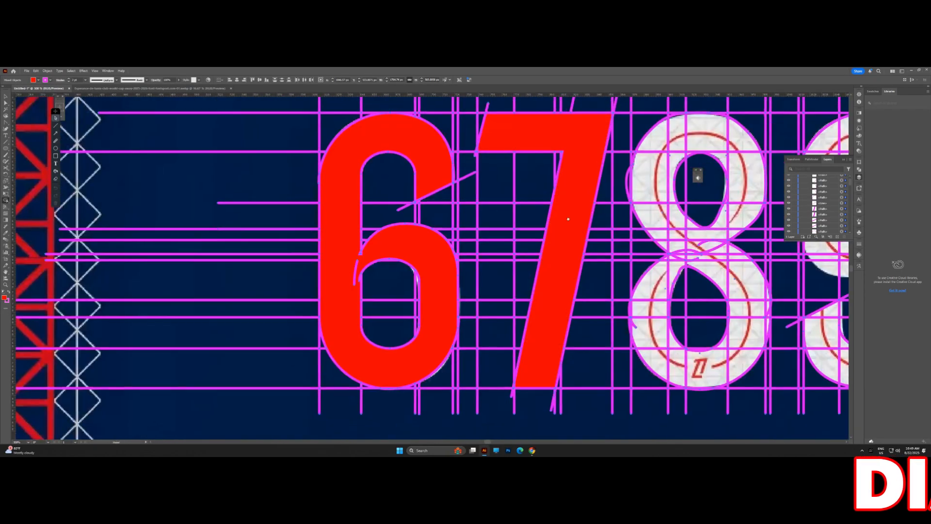
Merge the regions around the 8's upper loop into a red shape, leaving the counter empty
left_click_drag(566, 239, 517, 313)
left_click_drag(600, 250, 689, 250)
left_click_drag(659, 332, 674, 321)
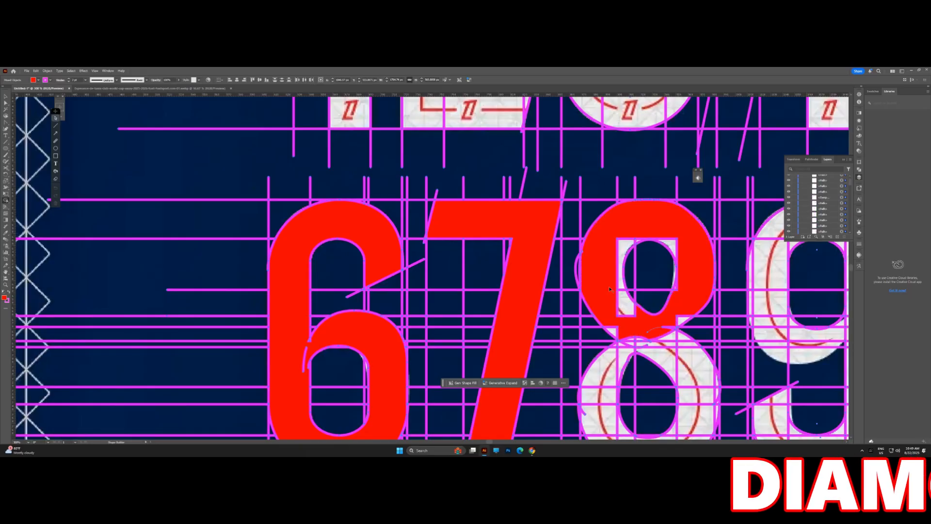
left_click_drag(619, 291, 670, 243)
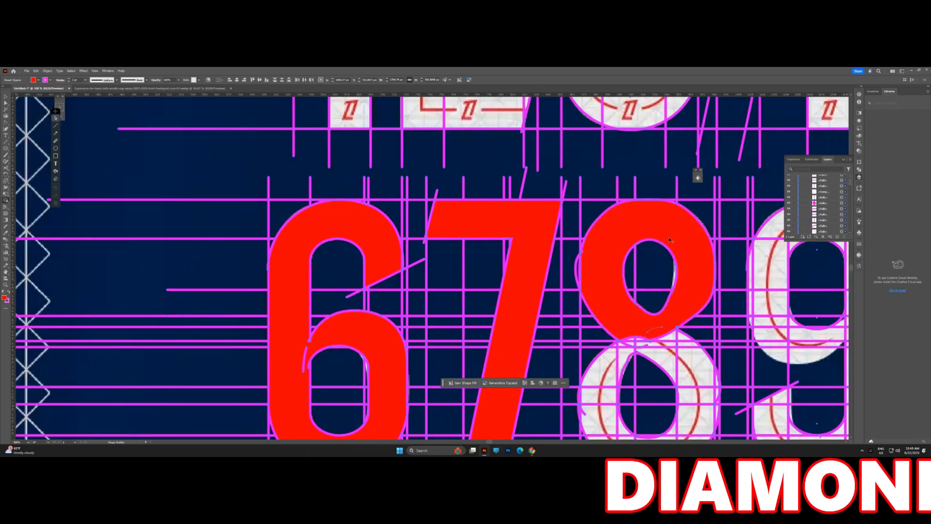
scroll(645, 218, "down", 3)
scroll(654, 246, "up", 2)
Merge the regions of the 8's lower loop, including the slivers along its right edge, into the red shape
mouse_move(686, 279)
left_mouse_down()
mouse_move(655, 247)
mouse_move(673, 235)
mouse_move(602, 235)
mouse_move(679, 359)
left_mouse_up()
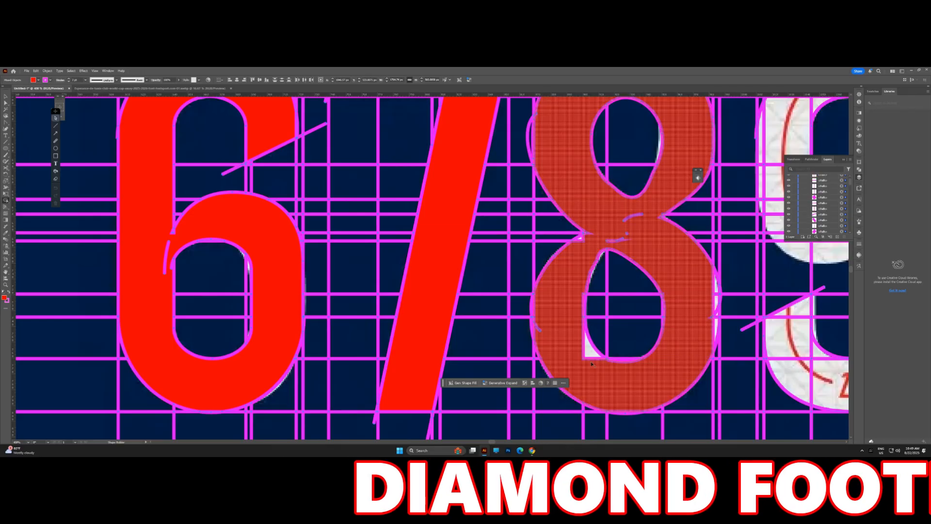
left_click_drag(713, 326, 716, 314)
scroll(647, 255, "down", 3)
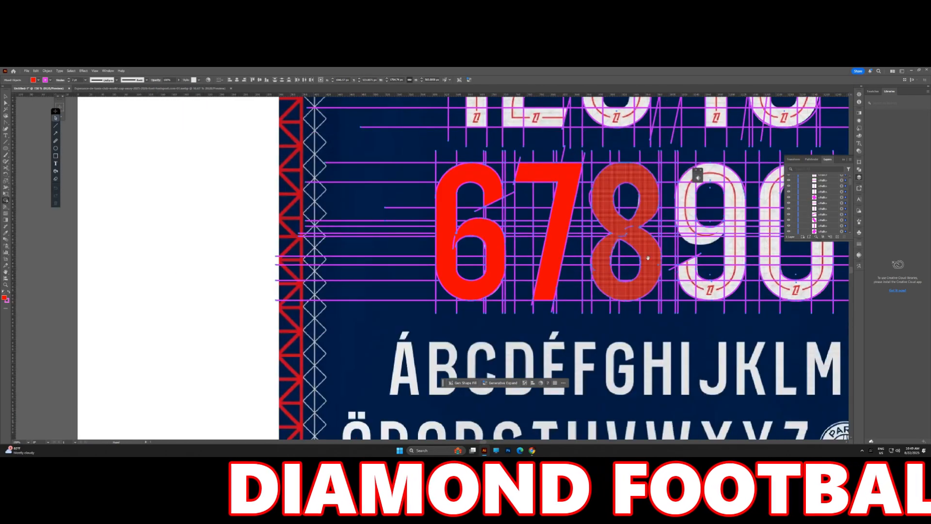
scroll(655, 270, "up", 5)
scroll(652, 257, "down", 6)
scroll(650, 184, "up", 3)
scroll(580, 201, "up", 2)
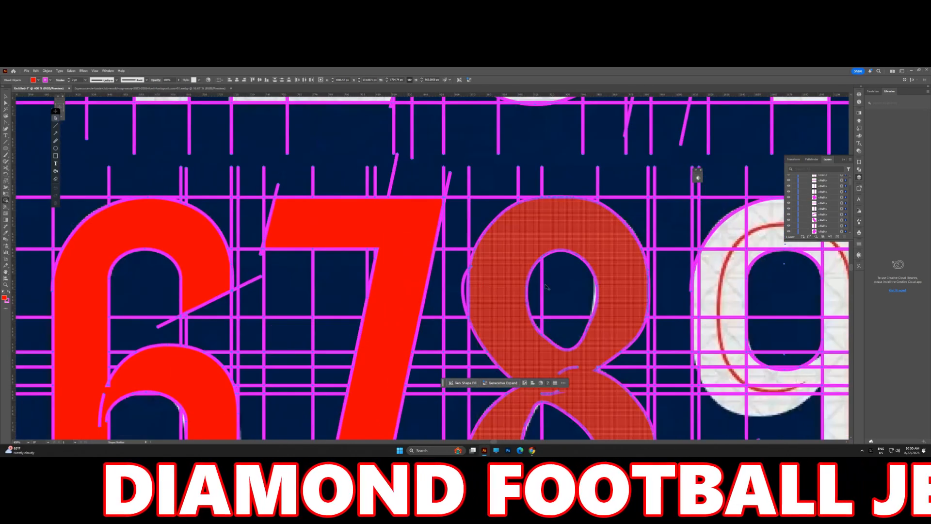
Merge the 9's top, right stem and lower hook regions into a red shape
scroll(580, 201, "down", 5)
scroll(780, 316, "up", 1)
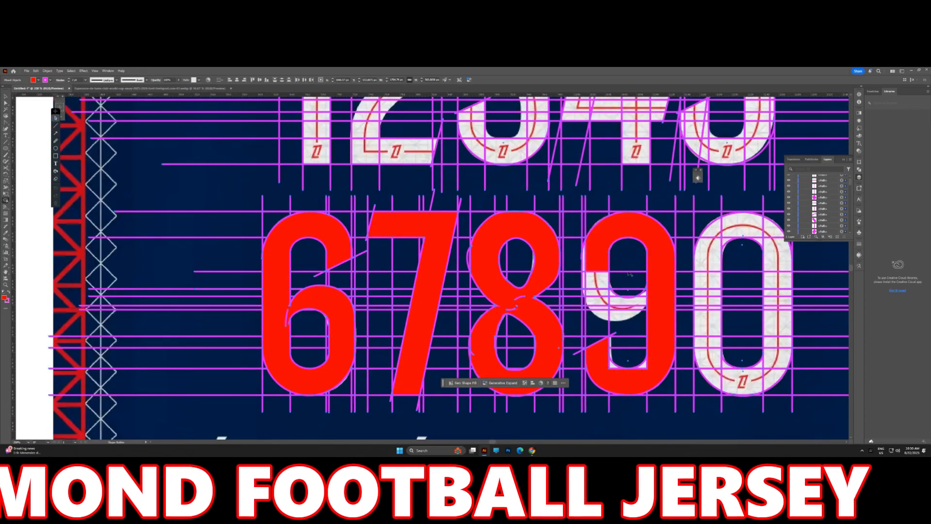
left_click(604, 303)
scroll(604, 303, "up", 2)
Reshape the arc under the 9's upper bowl so both ends and its curve follow the numeral's edge
left_click(6, 97)
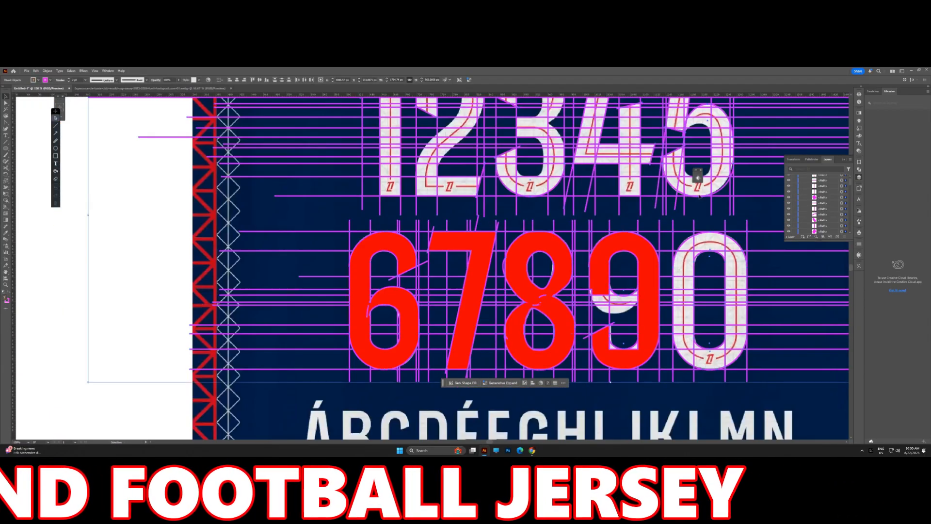
left_click(111, 243)
left_click(632, 309)
scroll(621, 308, "up", 3)
left_click_drag(515, 281, 530, 282)
left_click_drag(705, 281, 666, 283)
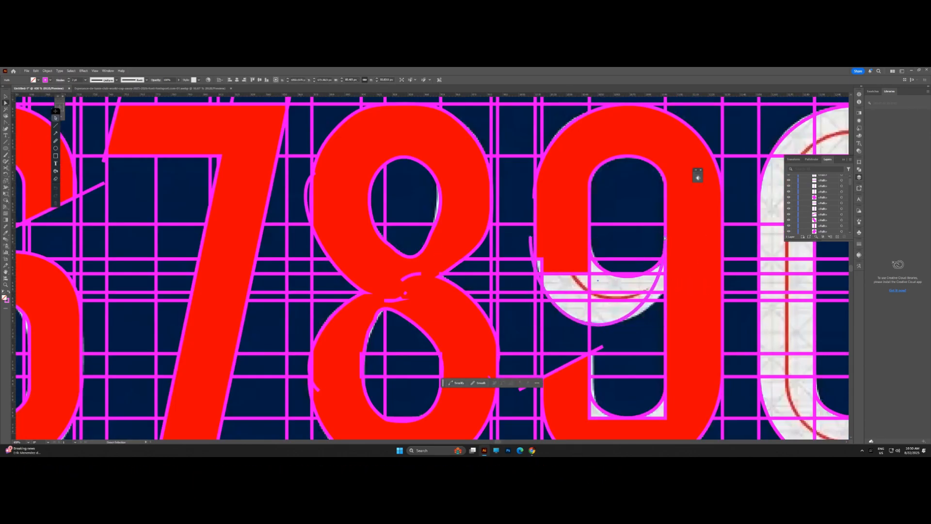
left_click_drag(663, 242, 667, 251)
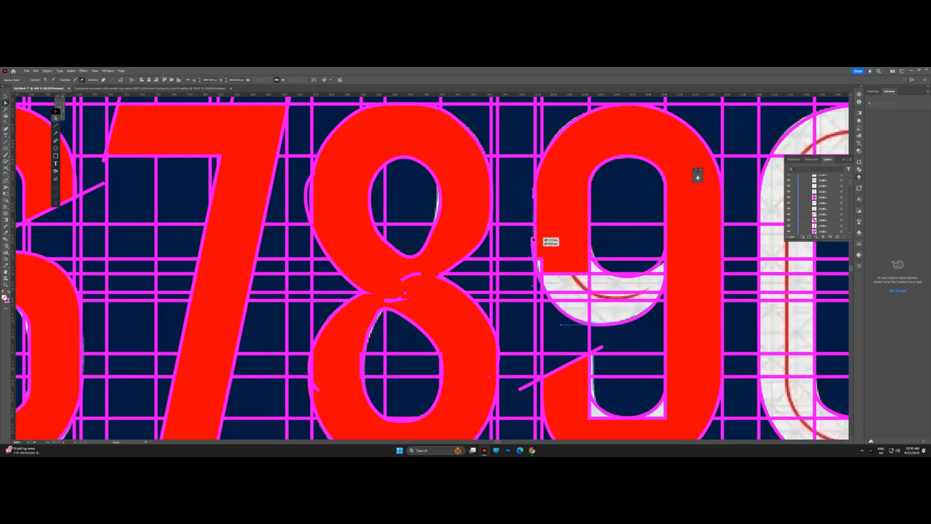
Select all the artwork again and set a red fill for the Shape Builder
scroll(591, 310, "down", 6)
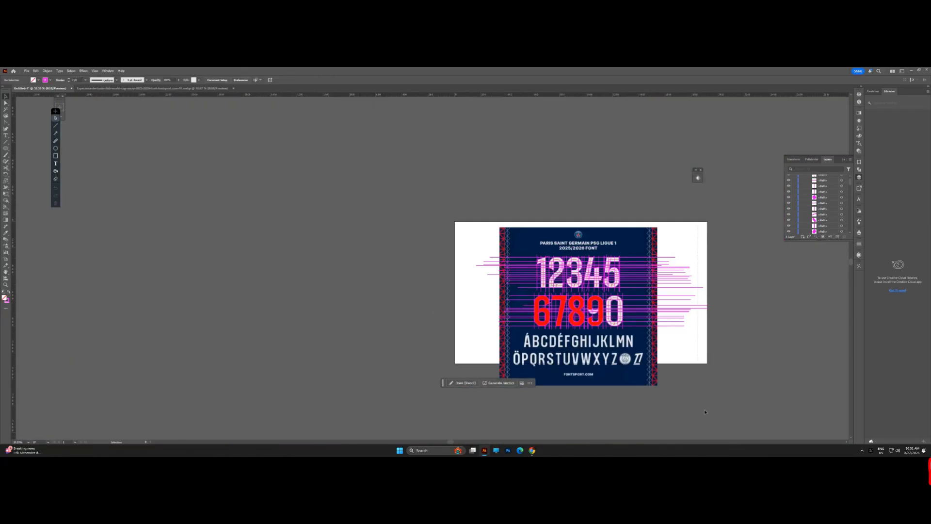
key("ctrl+a")
scroll(613, 325, "up", 4)
left_click(7, 200)
left_click(34, 80)
left_click(7, 92)
Merge the remaining regions of the 9's upper bowl into its red shape
scroll(530, 271, "up", 3)
mouse_move(502, 240)
left_mouse_down()
mouse_move(565, 270)
mouse_move(592, 244)
mouse_move(505, 277)
mouse_move(584, 263)
left_mouse_up()
scroll(606, 252, "up", 2)
scroll(592, 267, "down", 2)
scroll(591, 241, "down", 4)
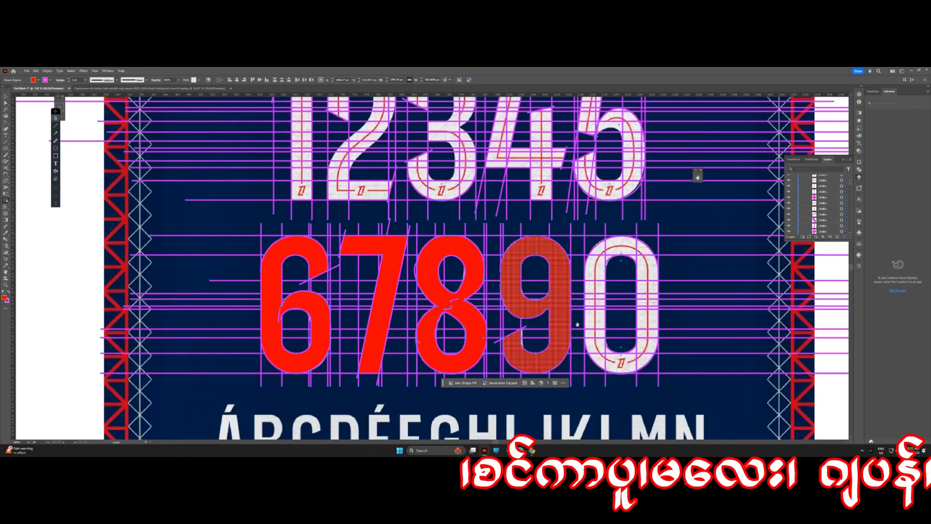
Merge the regions around the 0 into a red shape, leaving its counter empty
scroll(597, 280, "up", 2)
mouse_move(595, 287)
left_mouse_down()
mouse_move(679, 211)
mouse_move(703, 356)
mouse_move(701, 269)
left_mouse_up()
mouse_move(700, 272)
left_mouse_down()
mouse_move(592, 236)
mouse_move(592, 222)
left_mouse_up()
left_click_drag(669, 332, 607, 338)
mouse_move(616, 257)
left_mouse_down()
mouse_move(606, 363)
mouse_move(683, 231)
left_mouse_up()
scroll(643, 279, "down", 3)
Merge the 1's flag and stem regions into a red shape
scroll(539, 249, "up", 2)
mouse_move(540, 248)
left_mouse_down()
mouse_move(564, 340)
mouse_move(632, 388)
left_mouse_up()
mouse_move(382, 198)
left_mouse_down()
mouse_move(410, 273)
mouse_move(407, 340)
left_mouse_up()
left_click_drag(409, 288, 407, 210)
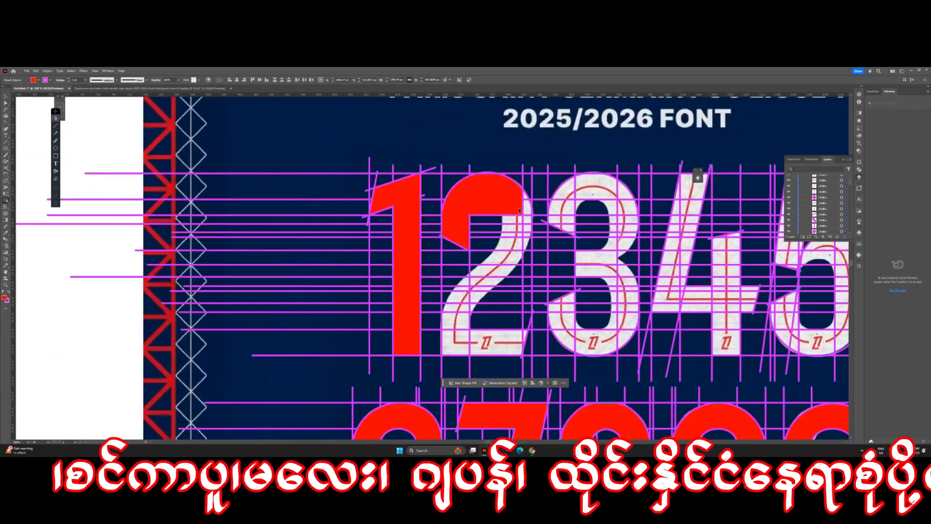
Draw an ellipse over the 2's upper inner opening and set its fill to none
left_click(6, 97)
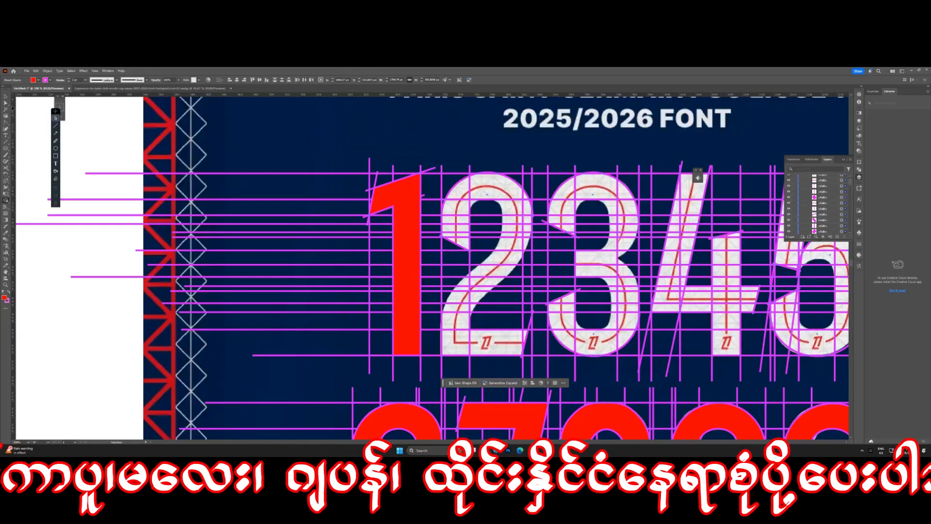
left_click(7, 149)
scroll(488, 208, "up", 3)
left_click_drag(465, 204, 546, 277)
left_click(38, 80)
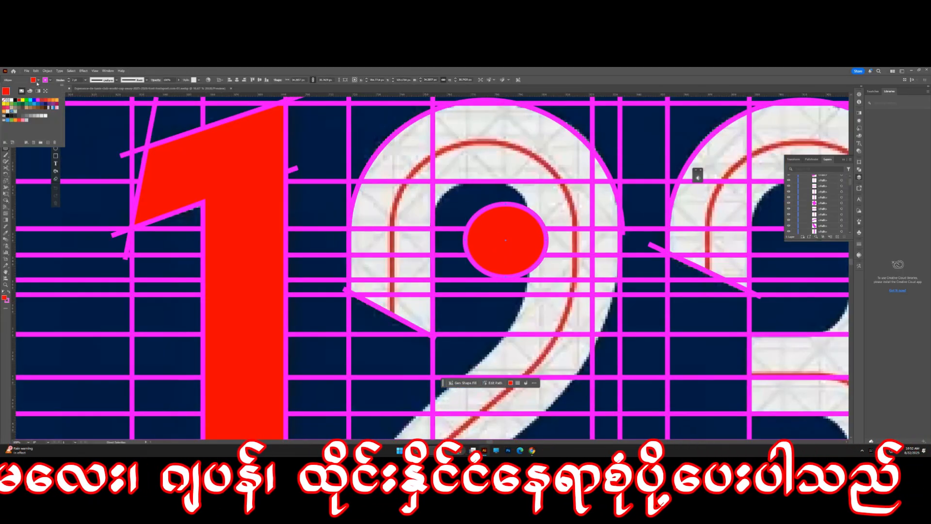
left_click(5, 93)
Move and resize the ellipse to match the width and top edge of the 2's inner opening
left_click(527, 218)
left_click_drag(527, 218, 507, 201)
key("v")
left_click_drag(418, 200, 409, 200)
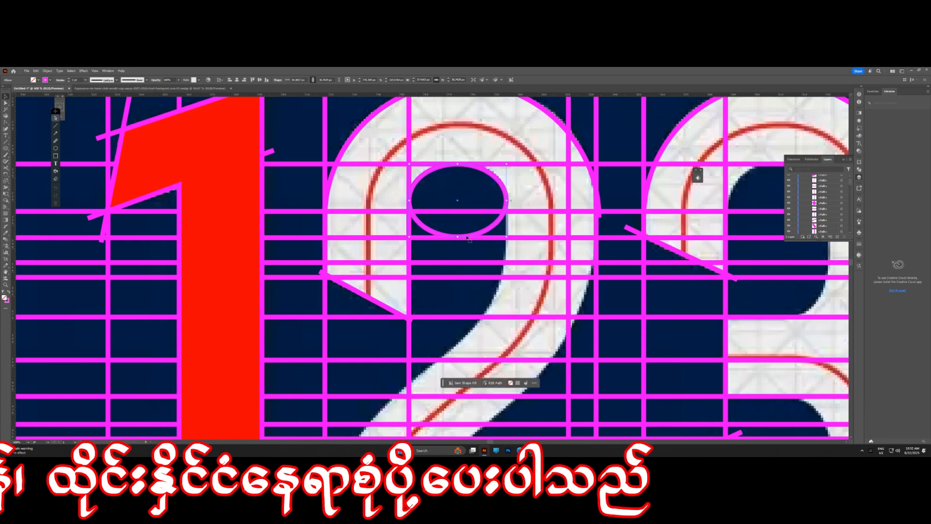
left_click_drag(457, 238, 449, 255)
Cut the ellipse at its side points and delete the lower half to leave an arch
key("c")
left_click(507, 201)
key("Delete")
Adjust the arch's position and end handles so it follows the 2's inner top curve
scroll(466, 167, "up", 2)
left_click_drag(449, 161, 451, 158)
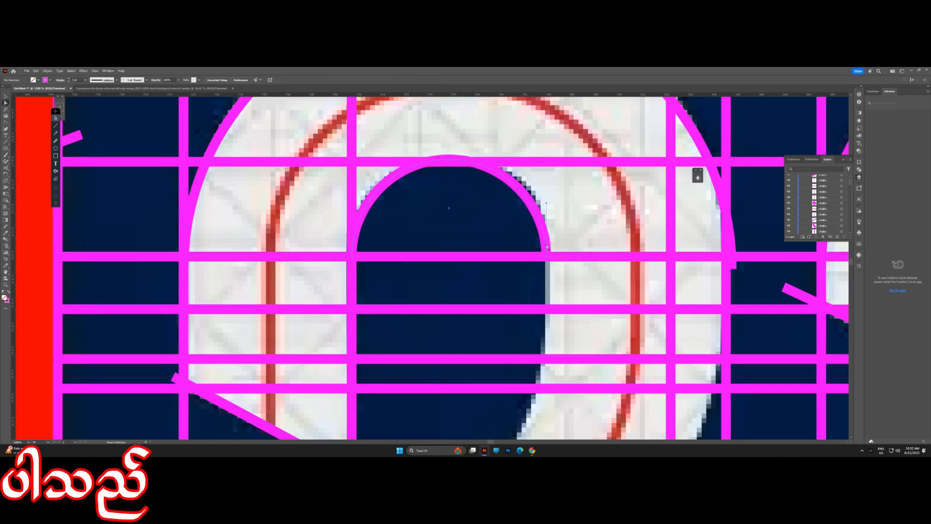
left_click(547, 255)
left_click_drag(547, 203, 558, 202)
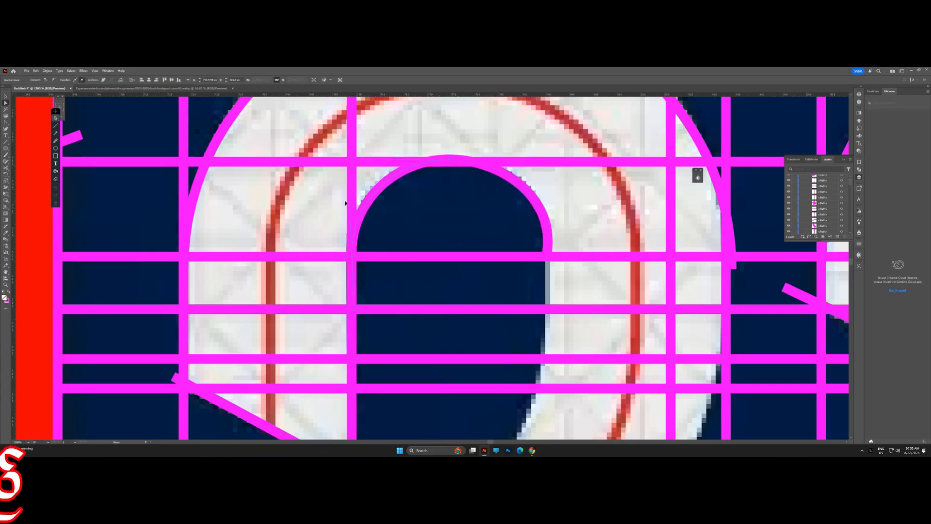
left_click_drag(351, 205, 340, 202)
scroll(487, 175, "down", 5)
scroll(681, 163, "up", 3)
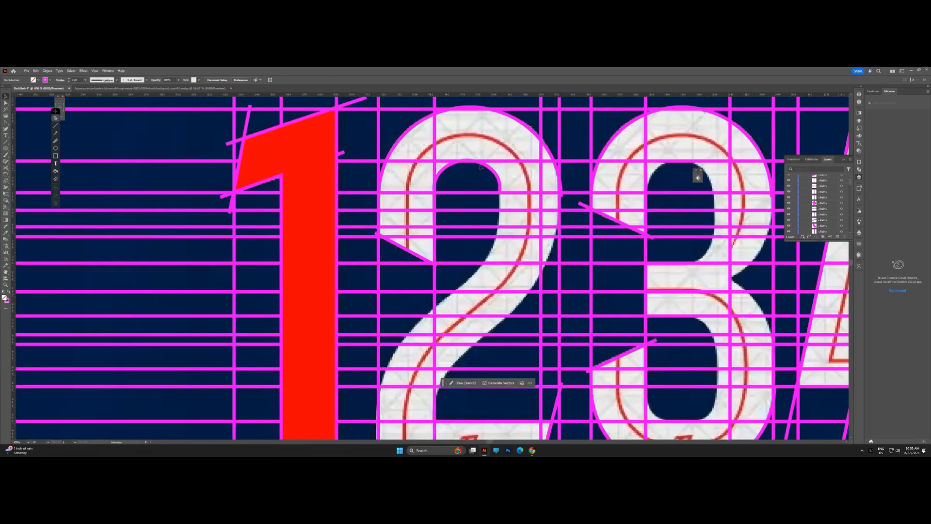
Fit one copy of the inner arch to the 3's upper opening and a flipped copy to its lower opening
scroll(682, 163, "up", 4)
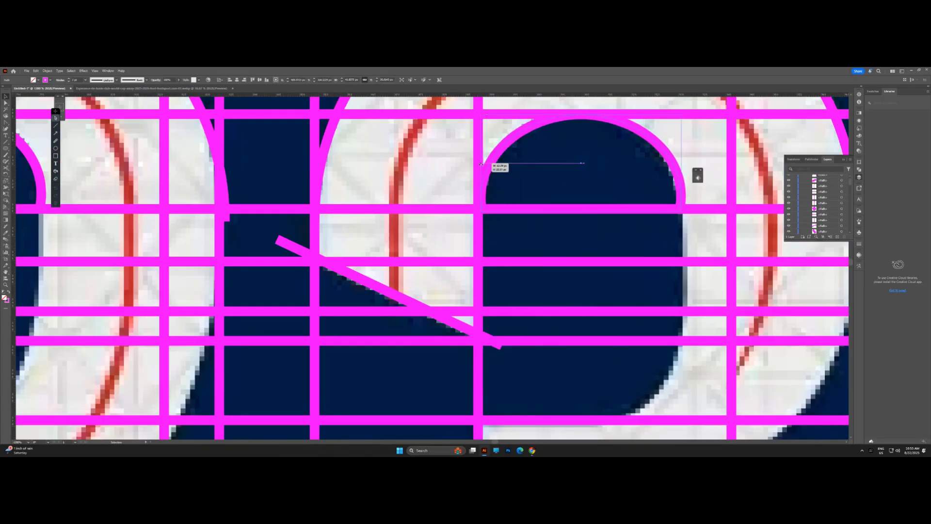
scroll(623, 190, "down", 4)
left_click_drag(616, 135, 623, 333)
scroll(585, 319, "up", 2)
left_click_drag(663, 308, 671, 310)
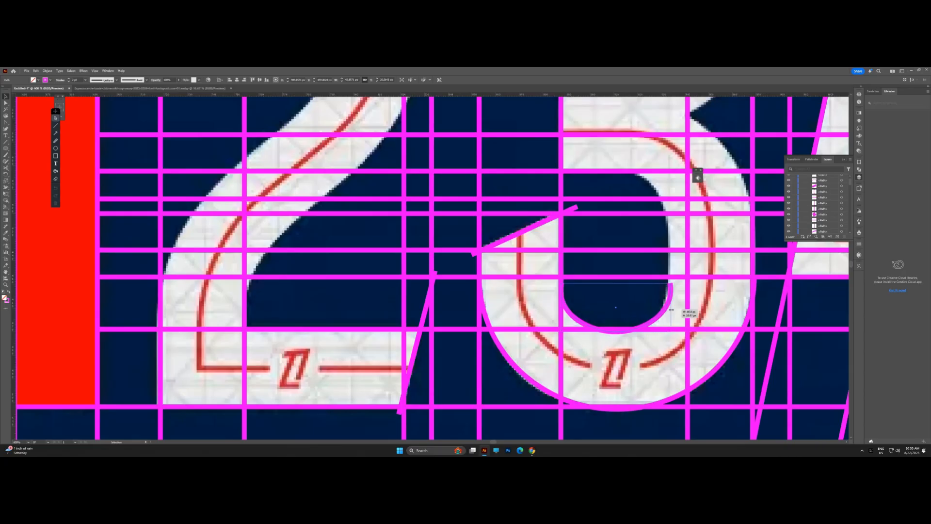
scroll(623, 287, "down", 2)
scroll(549, 279, "down", 2)
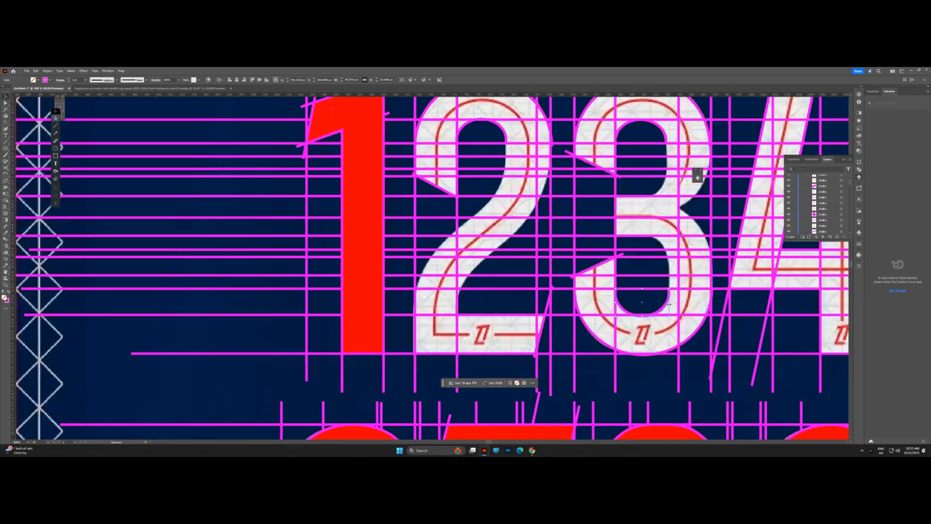
left_click_drag(549, 279, 552, 278)
Draw a path along the 2's outer right diagonal edge, bend it into the numeral's S-curve and align its upper end
left_click(5, 123)
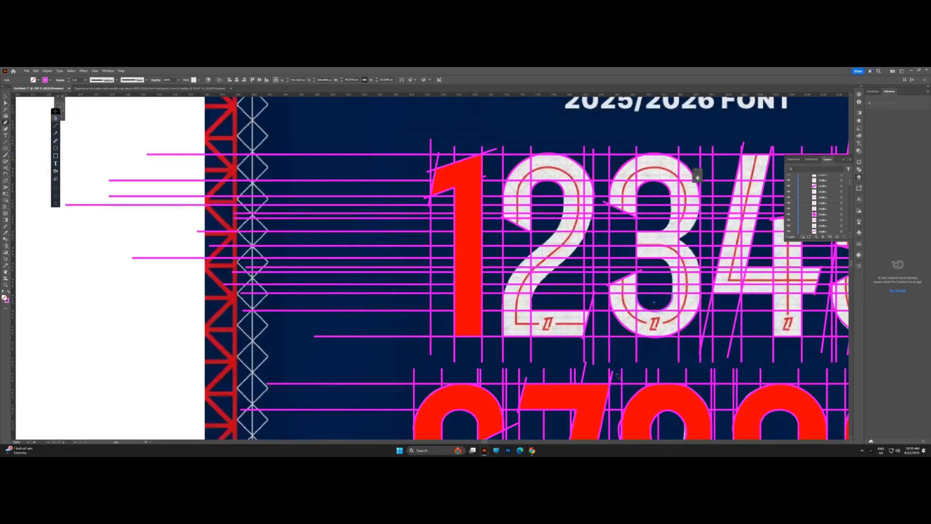
scroll(530, 314, "up", 2)
scroll(602, 228, "down", 1)
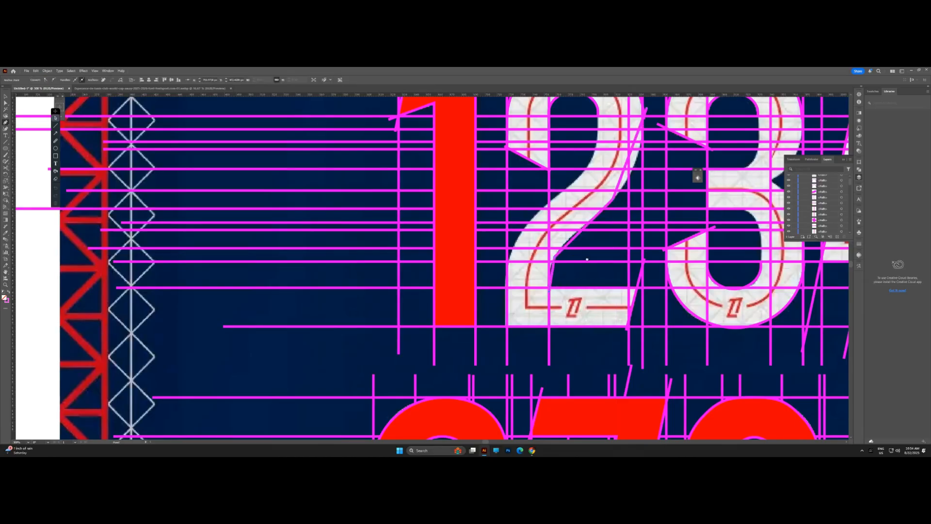
scroll(586, 259, "up", 1)
scroll(640, 191, "up", 1)
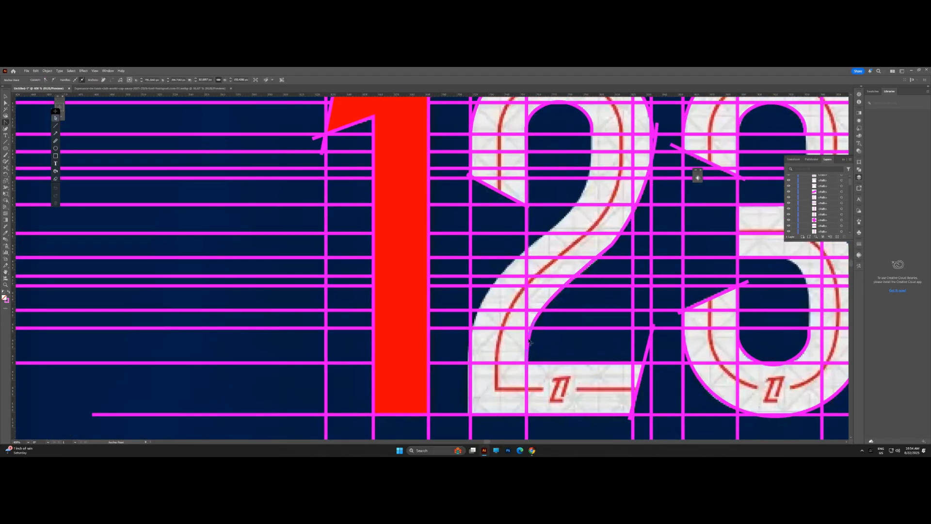
scroll(657, 223, "up", 2)
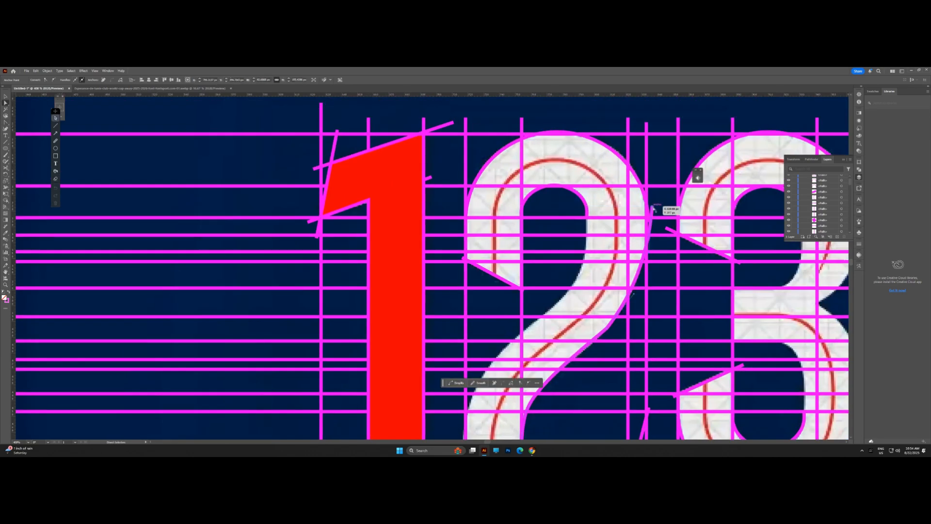
scroll(630, 252, "down", 2)
scroll(573, 243, "down", 3)
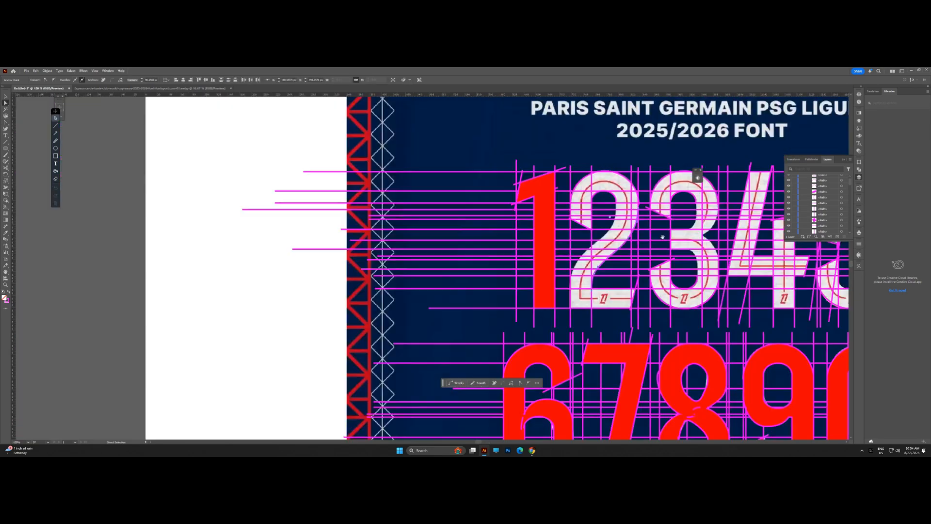
Trace the 2's opposite diagonal edge from the inner opening to the base's outer side, bending the path and adjusting its upper end
scroll(594, 212, "up", 2)
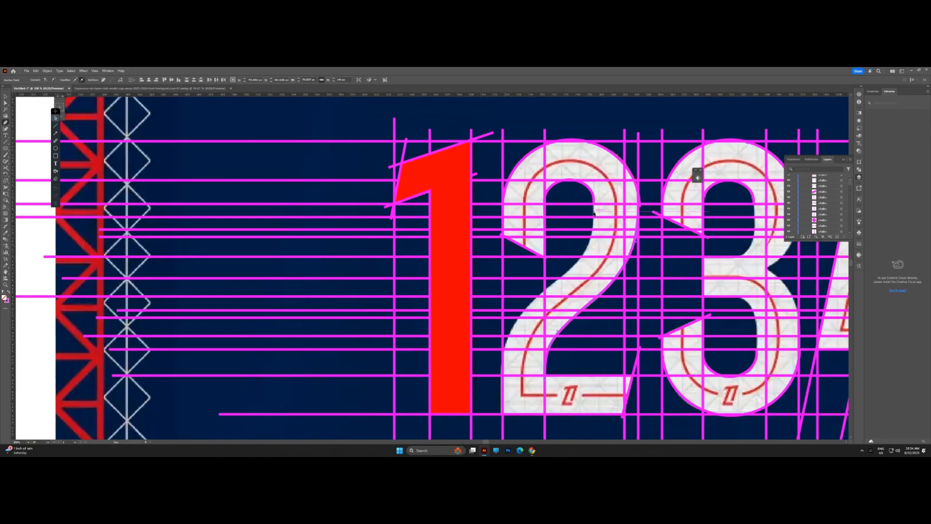
left_click_drag(545, 245, 591, 237)
scroll(597, 198, "up", 3)
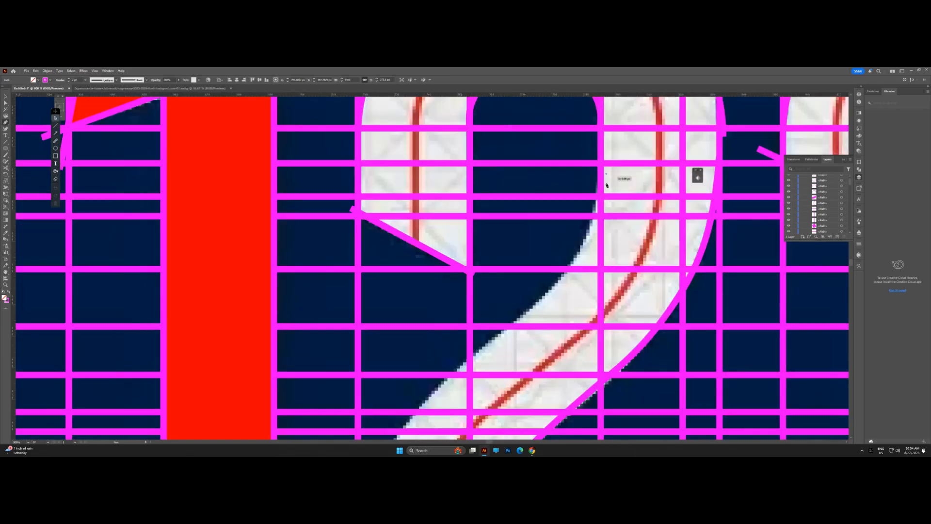
scroll(606, 175, "down", 3)
left_click_drag(7, 125, 28, 141)
scroll(624, 241, "up", 2)
left_click_drag(529, 225, 552, 233)
scroll(470, 306, "down", 2)
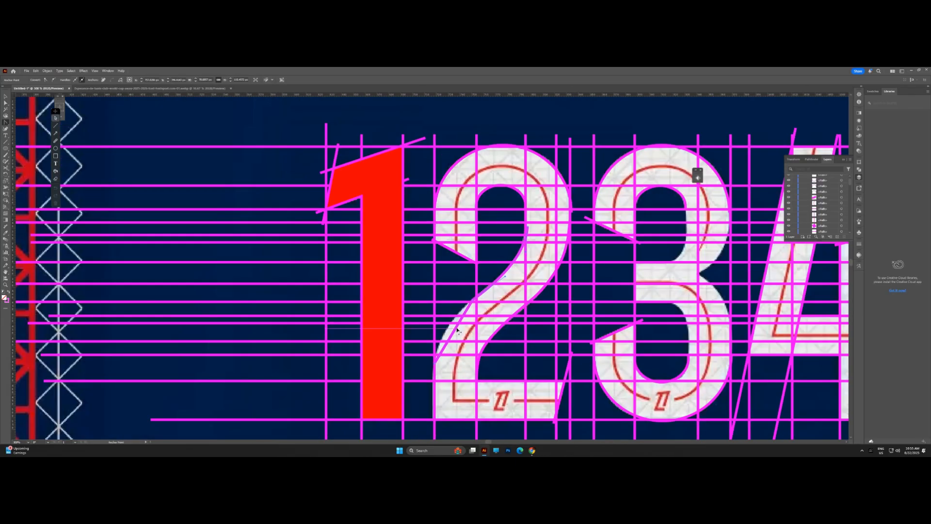
scroll(521, 225, "up", 3)
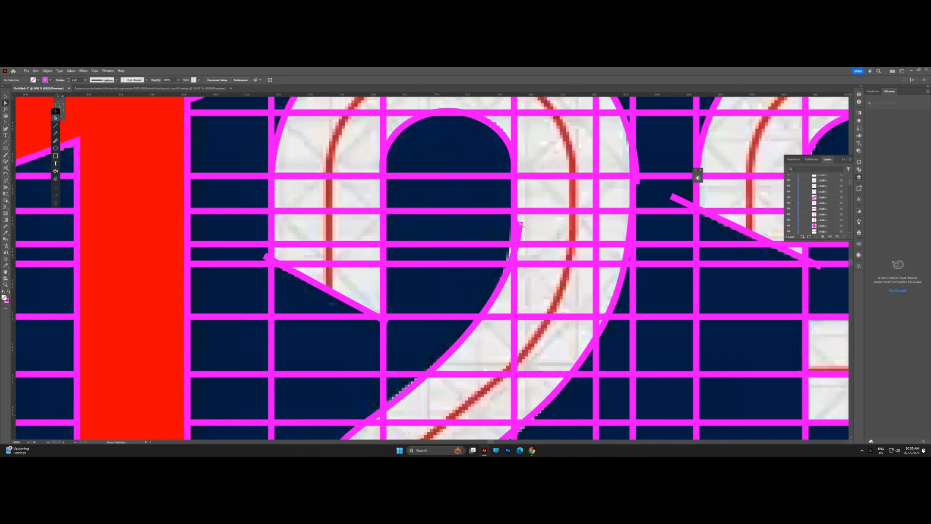
scroll(519, 222, "down", 5)
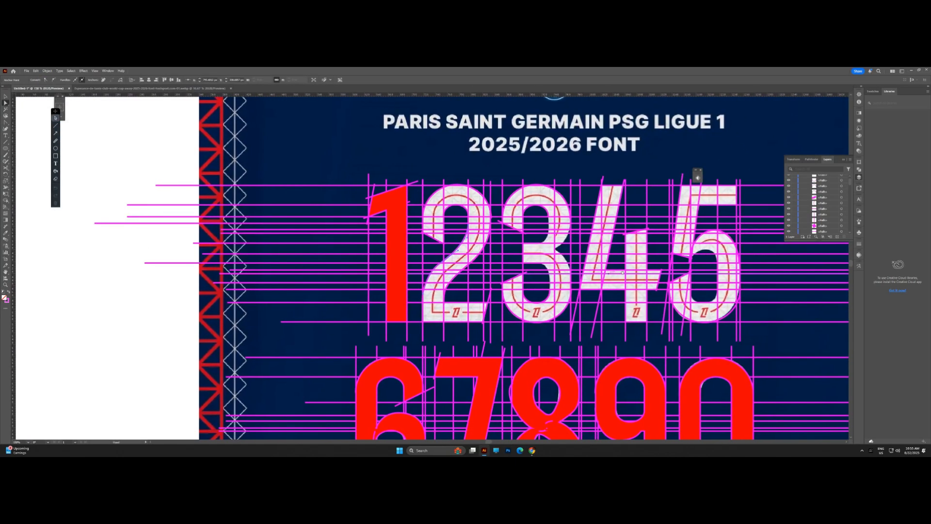
Select all the tracing artwork, set its fill to none, and merge the 2's upper arch regions in red with the Shape Builder
scroll(623, 272, "down", 2)
key("v")
scroll(580, 298, "down", 2)
left_click_drag(478, 245, 700, 395)
left_click(39, 80)
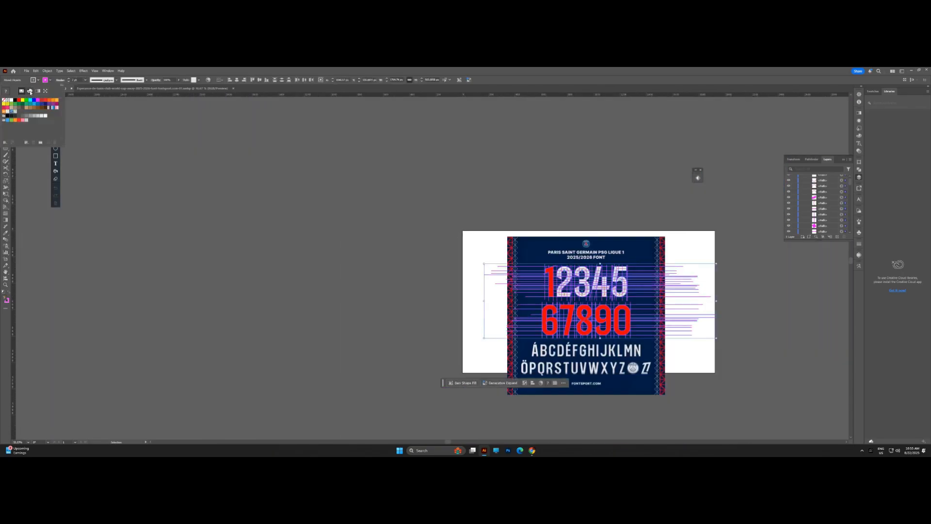
double_click(5, 203)
left_click(471, 329)
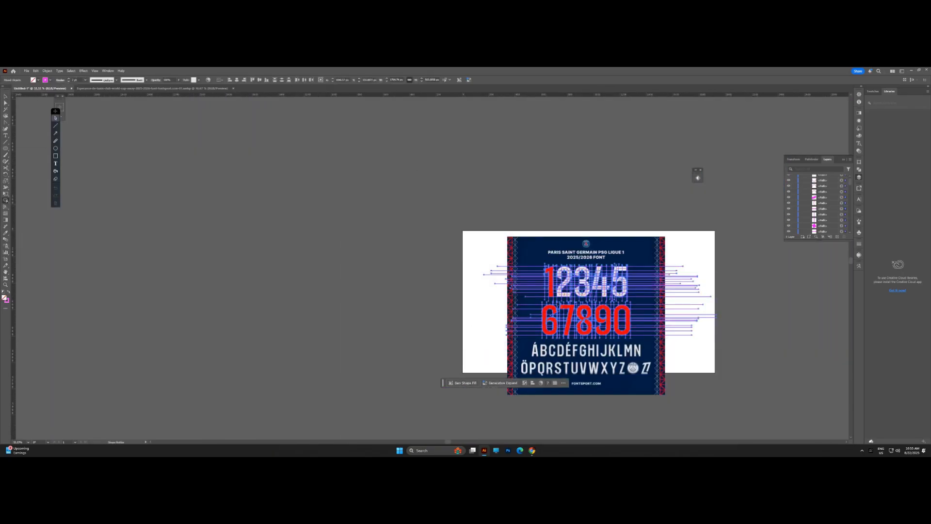
scroll(562, 284, "up", 5)
mouse_move(517, 312)
left_mouse_down()
mouse_move(517, 255)
mouse_move(589, 246)
mouse_move(610, 257)
mouse_move(612, 311)
left_mouse_up()
scroll(542, 244, "down", 2)
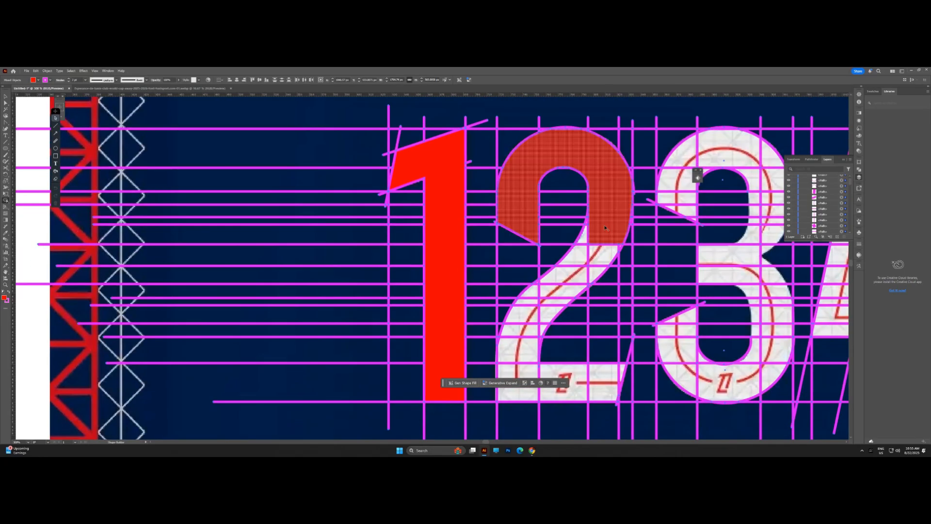
Merge the 2's diagonal and base regions into the red shape with the Shape Builder
scroll(551, 224, "up", 6)
scroll(560, 196, "down", 6)
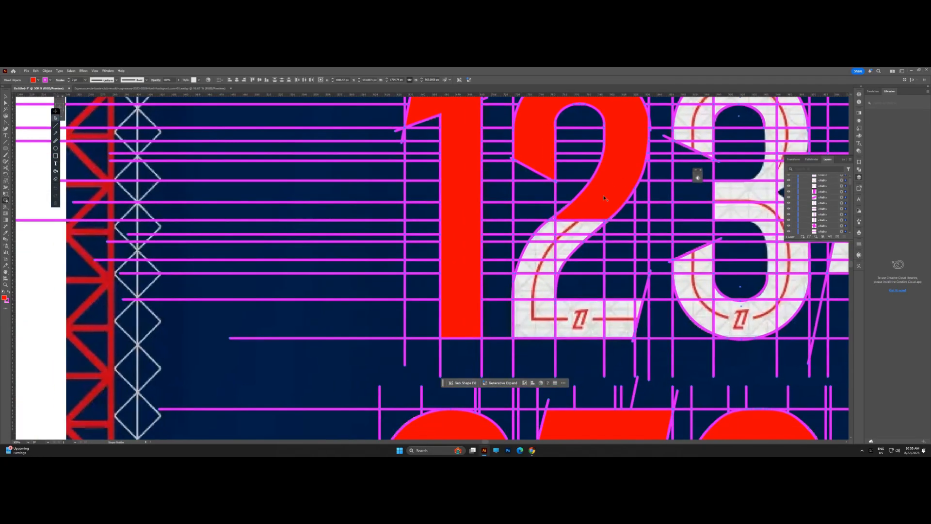
scroll(535, 237, "up", 4)
scroll(535, 238, "down", 4)
scroll(535, 237, "down", 3)
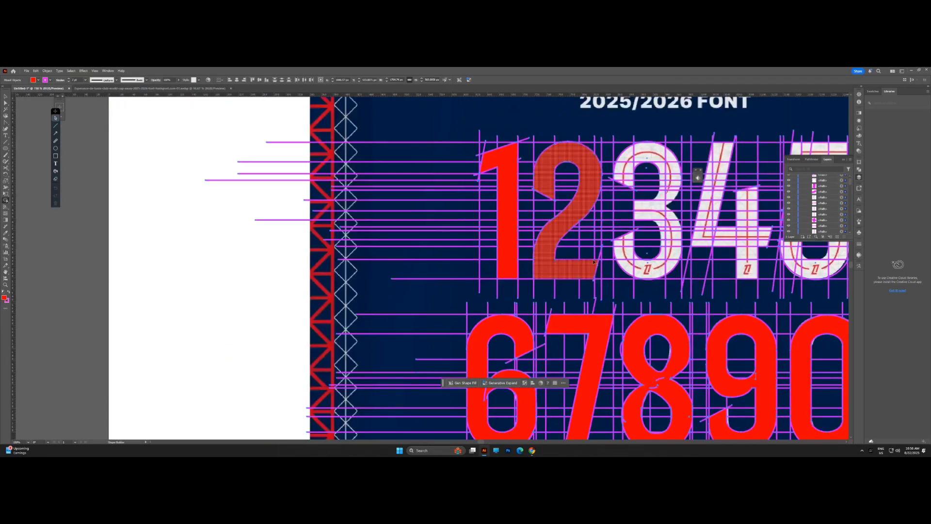
scroll(637, 187, "up", 2)
left_click_drag(650, 254, 582, 322)
key("ctrl+z")
left_click_drag(684, 248, 654, 257)
Draw two straight Pen segments from the 3's outer right edge that meet at its waist notch
right_click(6, 123)
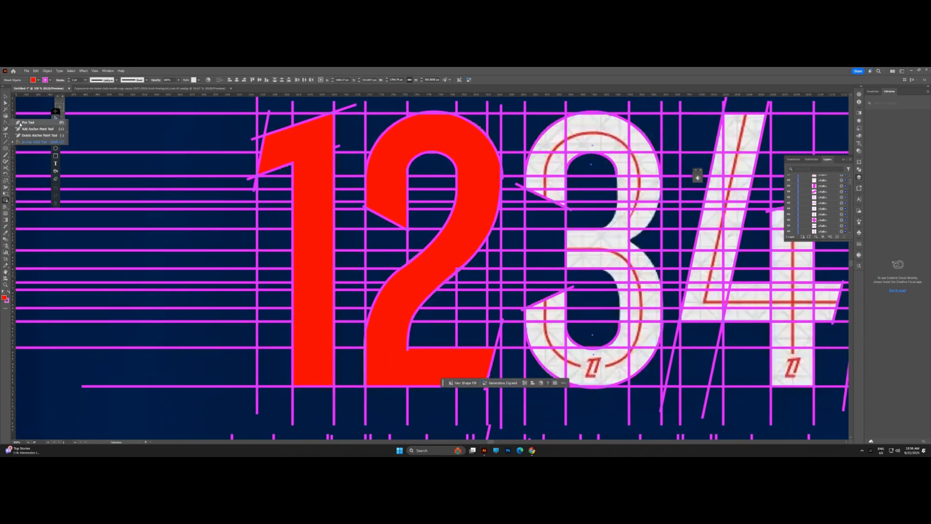
left_click(27, 121)
scroll(650, 211, "up", 3)
key("ctrl+shift+a")
left_click(671, 162)
left_click(573, 300)
left_click_drag(583, 306, 564, 232)
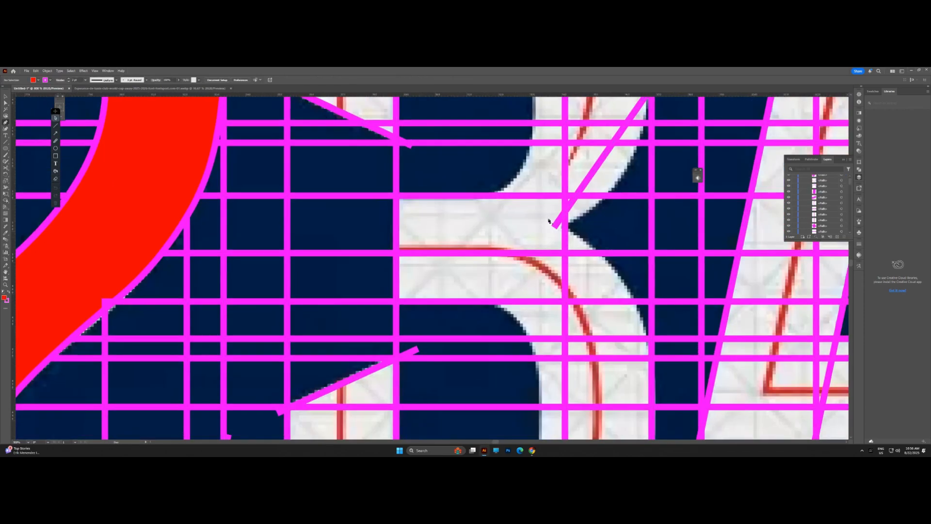
left_click(651, 349)
scroll(671, 311, "down", 4)
Bend both segments with the Anchor Point tool so they follow the 3's outer curves around the waist notch
right_click(6, 123)
left_click(30, 143)
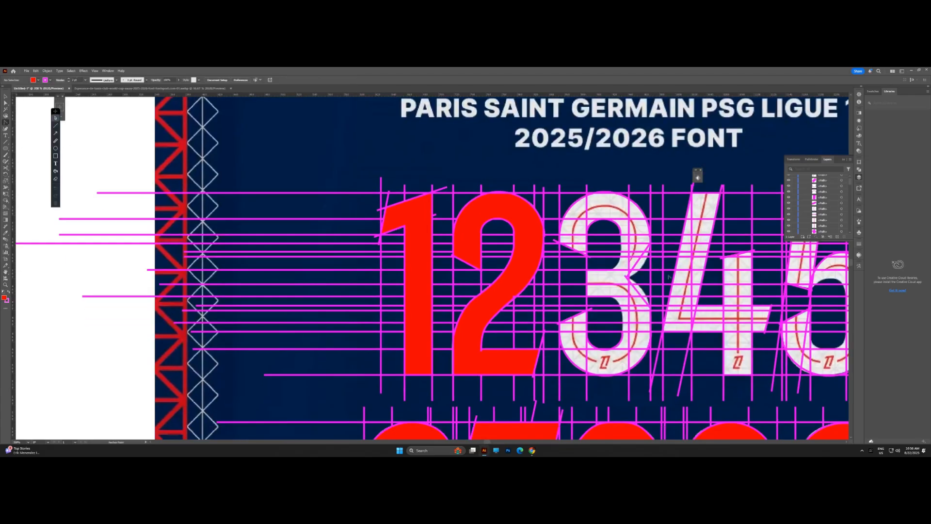
scroll(649, 262, "up", 3)
left_click_drag(618, 256, 633, 270)
left_click_drag(625, 347, 584, 266)
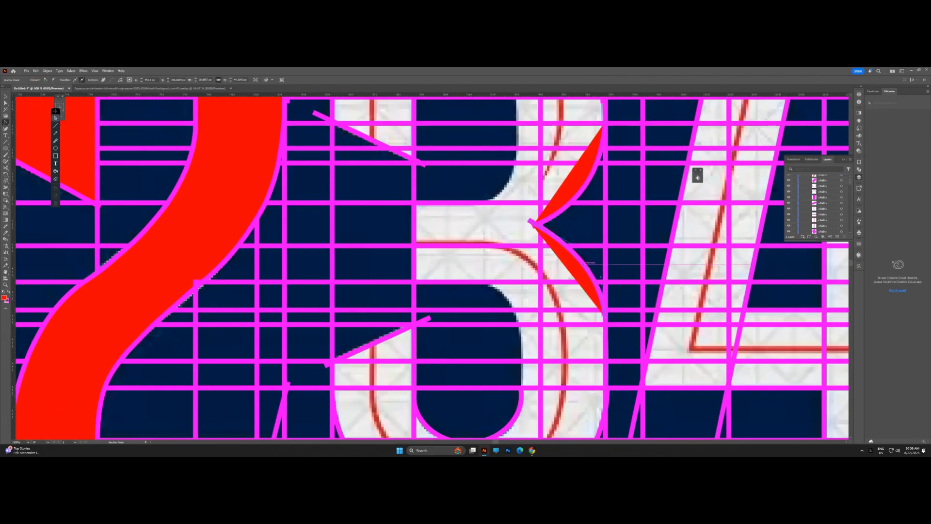
Set the fill of both curves at the 3's waist notch to none
left_click(567, 198)
left_click(38, 80)
left_click(4, 100)
left_click(570, 257)
left_click(38, 80)
left_click(3, 101)
scroll(579, 233, "up", 2)
scroll(551, 253, "down", 2)
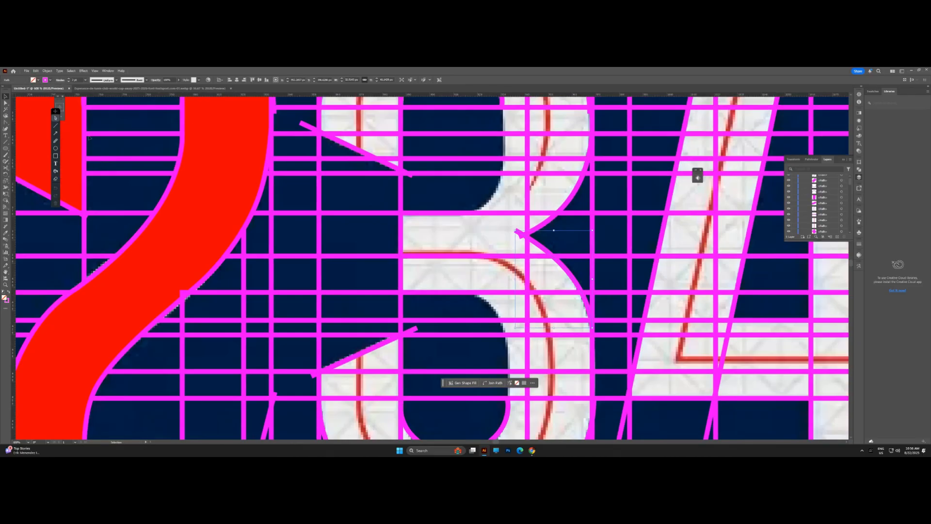
Adjust the lower notch curve's end points to meet the upper curve and the 3's outer right edge
scroll(531, 243, "up", 2)
left_click_drag(506, 219, 525, 227)
scroll(617, 290, "down", 2)
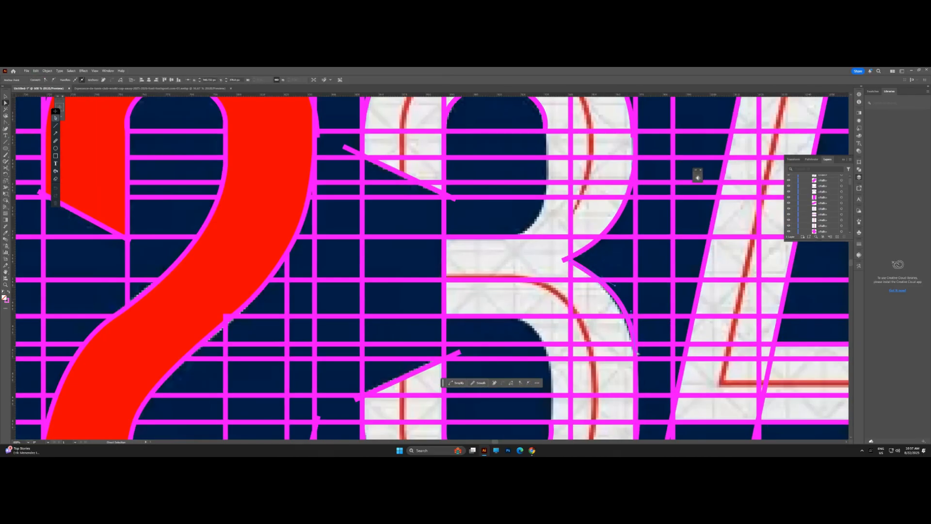
left_click_drag(636, 360, 636, 360)
scroll(636, 359, "down", 2)
scroll(603, 295, "up", 3)
left_click_drag(593, 336, 600, 336)
scroll(600, 336, "down", 2)
scroll(619, 251, "down", 4)
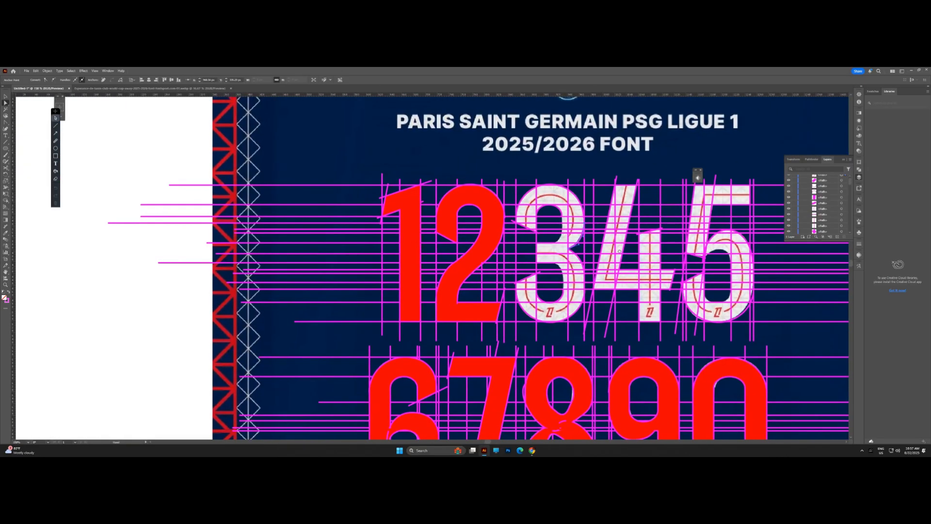
Copy the inner arch to the 5's upper inner opening and resize it to fit the opening's width
scroll(727, 251, "up", 2)
scroll(666, 259, "down", 1)
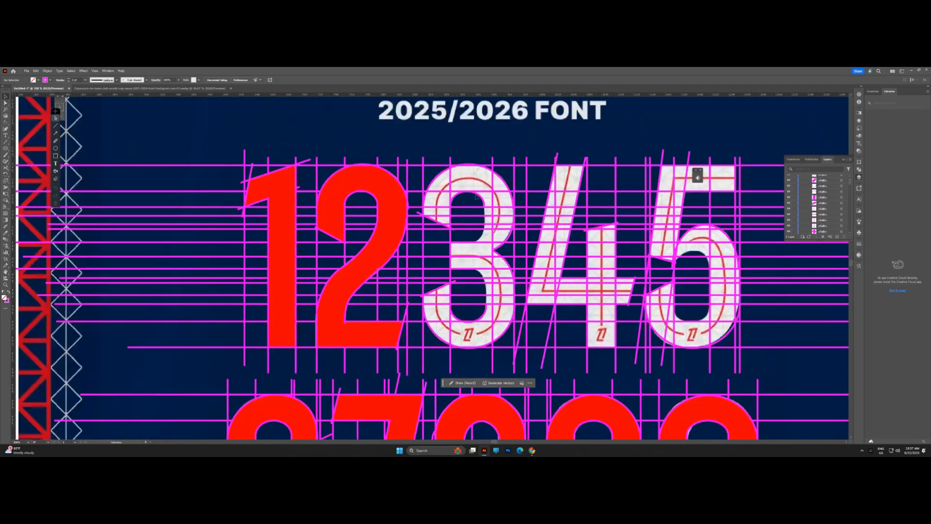
scroll(702, 253, "up", 5)
left_click_drag(708, 257, 703, 255)
left_click_drag(740, 288, 744, 288)
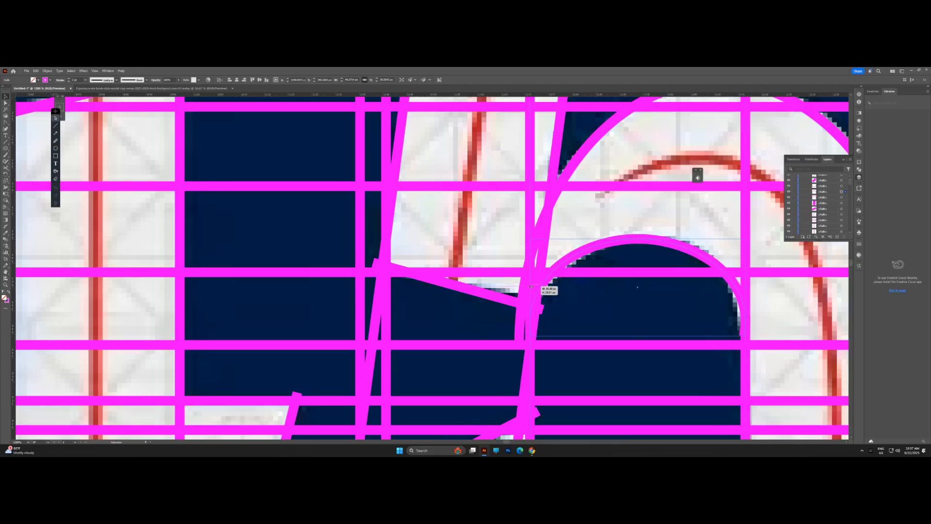
Place a flipped copy of the arch at the bottom of the 5's inner opening and stretch both sides to fit
scroll(550, 287, "down", 5)
scroll(650, 352, "up", 3)
left_click_drag(653, 350, 651, 324)
left_click_drag(687, 300, 692, 300)
left_click_drag(579, 300, 583, 300)
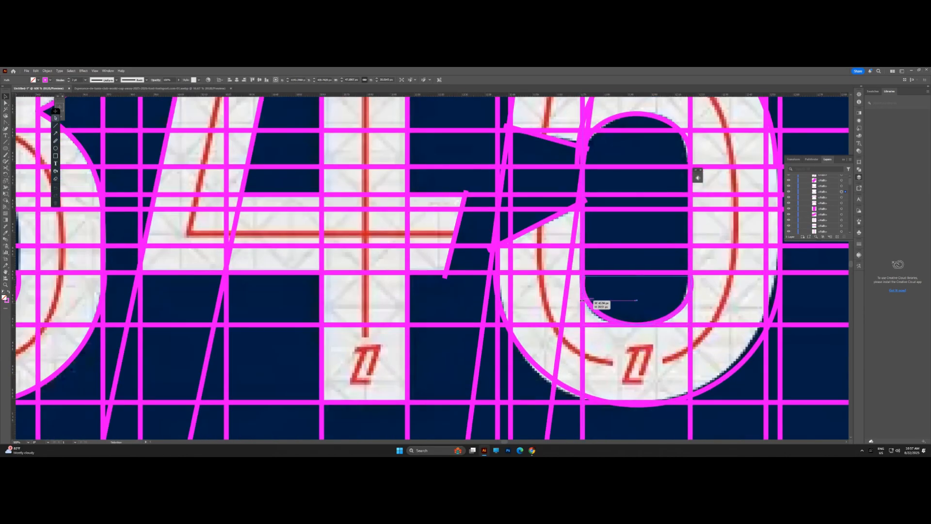
scroll(582, 301, "down", 5)
scroll(655, 268, "up", 2)
scroll(660, 315, "down", 3)
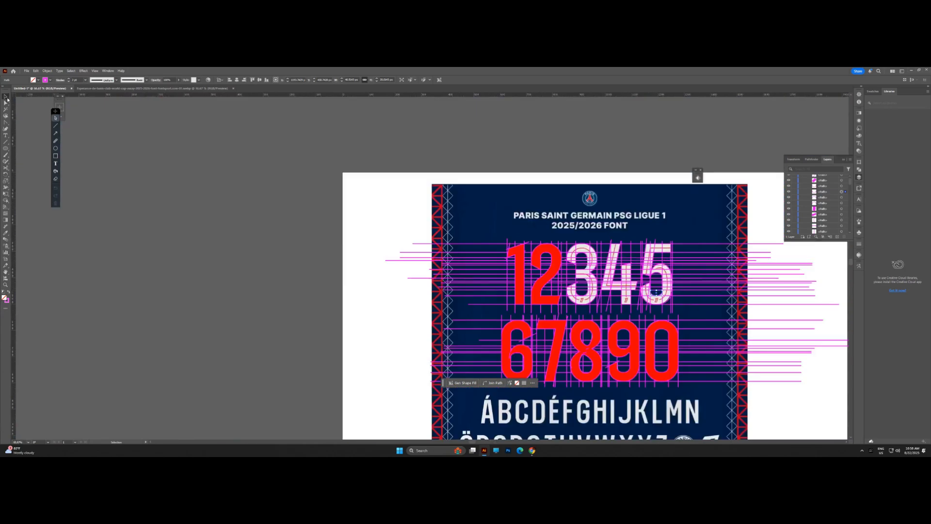
Try to merge the regions of the 3 with the Shape Builder, then undo it
scroll(663, 332, "down", 1)
left_click(6, 200)
scroll(609, 245, "up", 6)
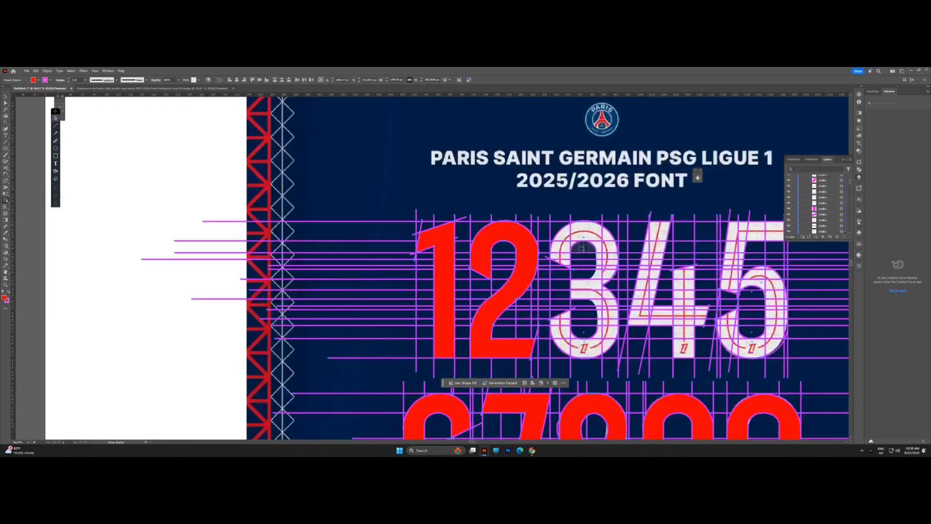
mouse_move(587, 213)
left_mouse_down()
mouse_move(659, 291)
mouse_move(648, 320)
left_mouse_up()
key("ctrl+z")
Place a rotated copy of the 3's upper arch in the lower-right corner of its upper inner opening
left_click(5, 97)
left_click(105, 149)
left_click_drag(618, 247, 614, 330)
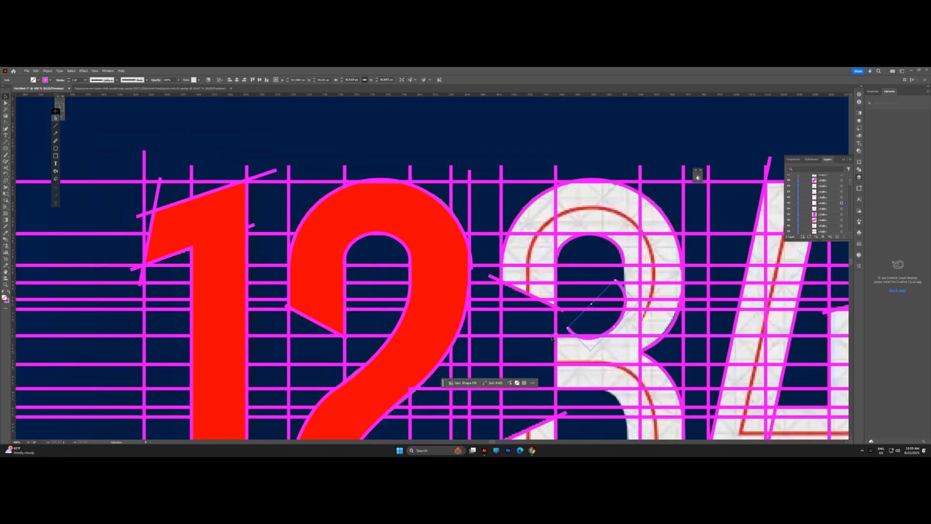
Switch to File Explorer and inspect 21.tif in the TIFF folder on the DIAMOND (F:) drive
left_click(495, 451)
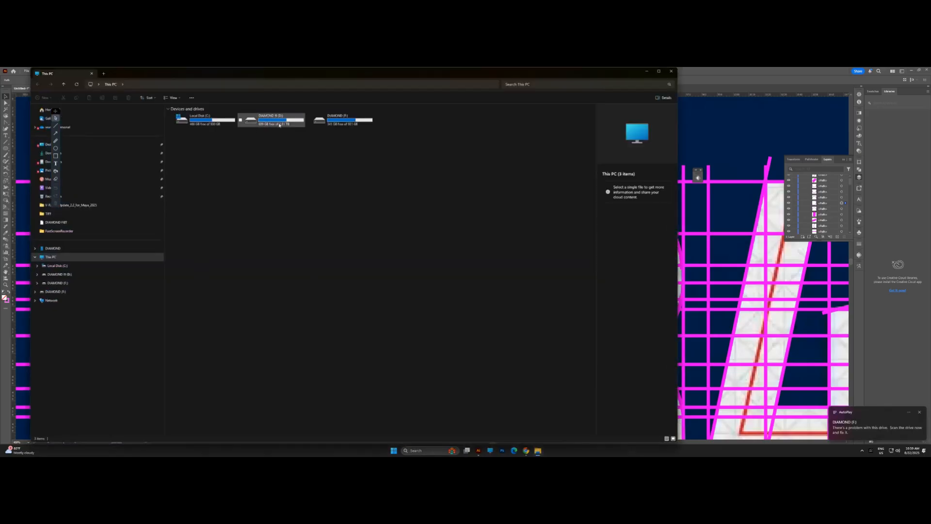
double_click(278, 122)
left_click(44, 293)
double_click(197, 258)
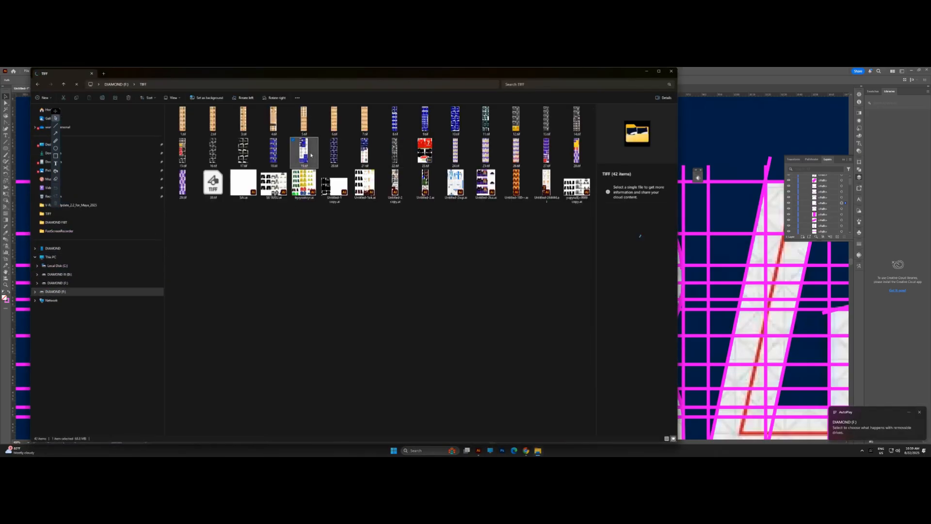
left_click(365, 151)
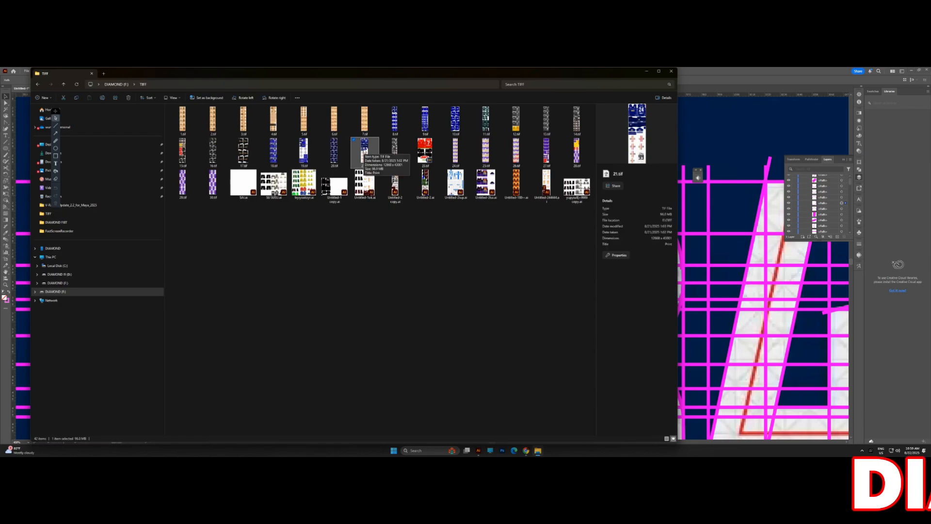
right_click(356, 144)
left_click(528, 264)
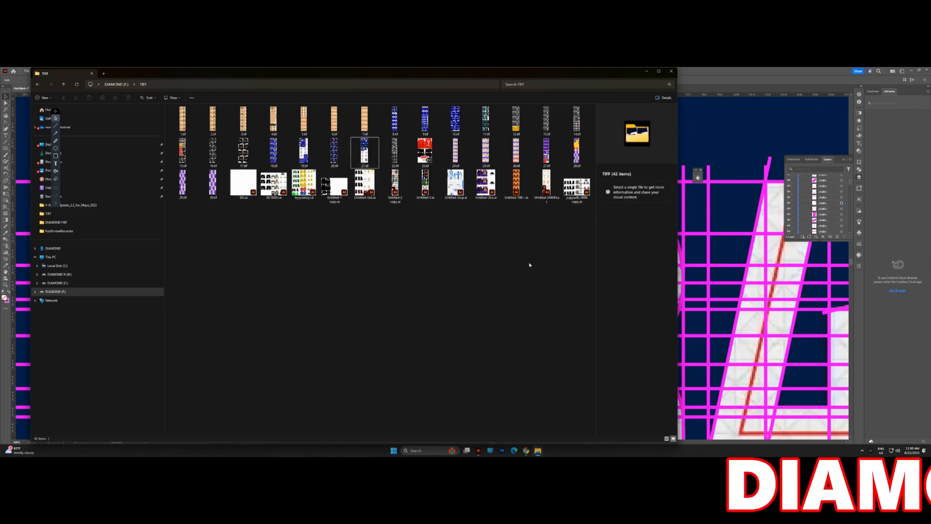
Return from File Explorer to Illustrator and delete the arch copy in the lower-right corner of the 3's upper inner opening
left_click(671, 72)
scroll(618, 286, "up", 2)
left_click_drag(572, 209, 576, 204)
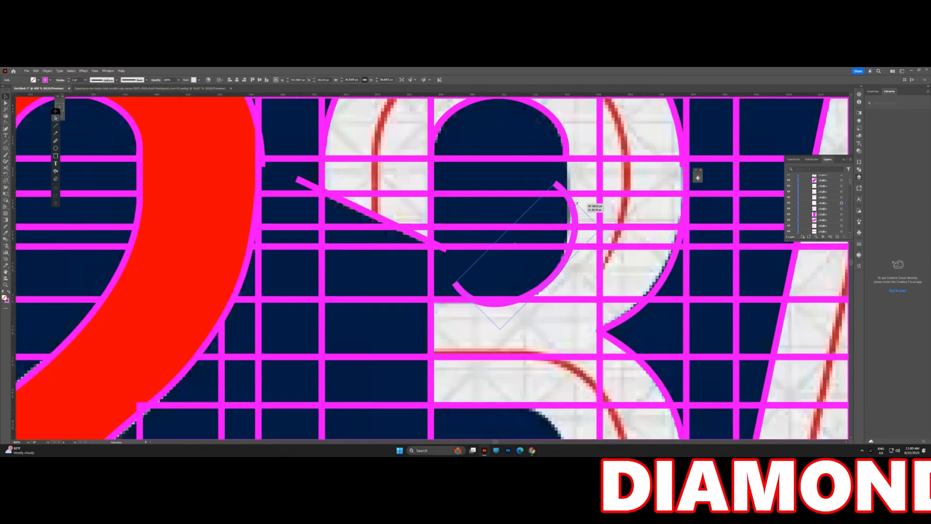
key("Delete")
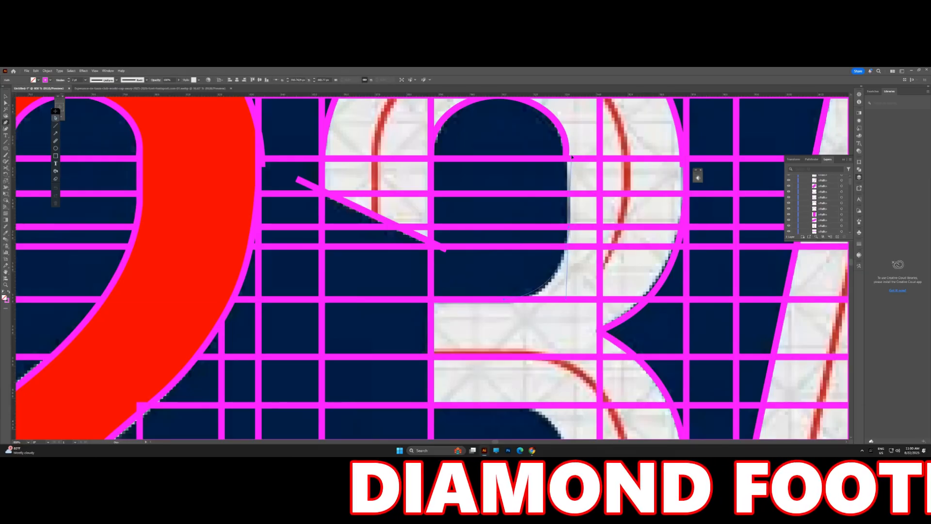
Trace the right side and lower-right curve of the 3's upper inner opening with the Pen tool
left_click_drag(572, 157, 570, 157)
left_click(569, 228)
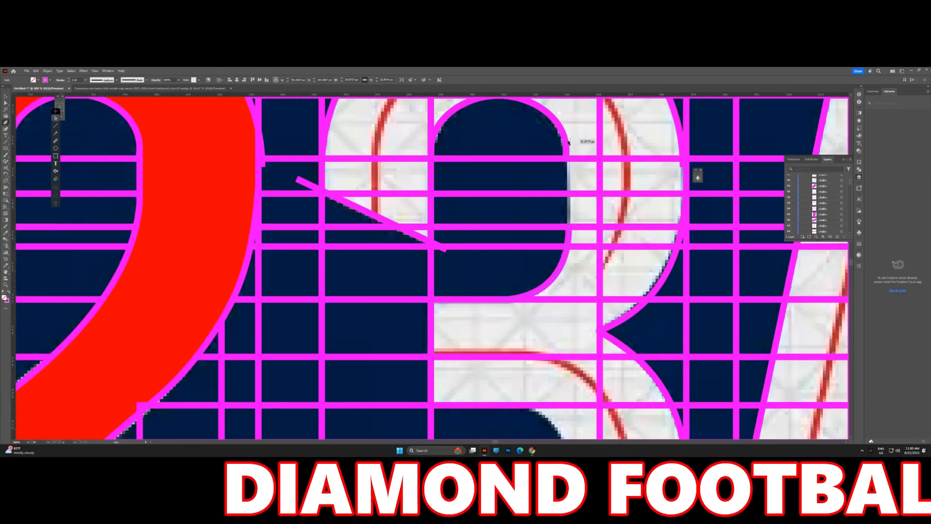
left_click(569, 157)
left_click(576, 168, "ctrl")
scroll(576, 169, "down", 4)
scroll(620, 231, "down", 1)
left_click_drag(662, 235, 572, 222)
key("v")
left_click(862, 450)
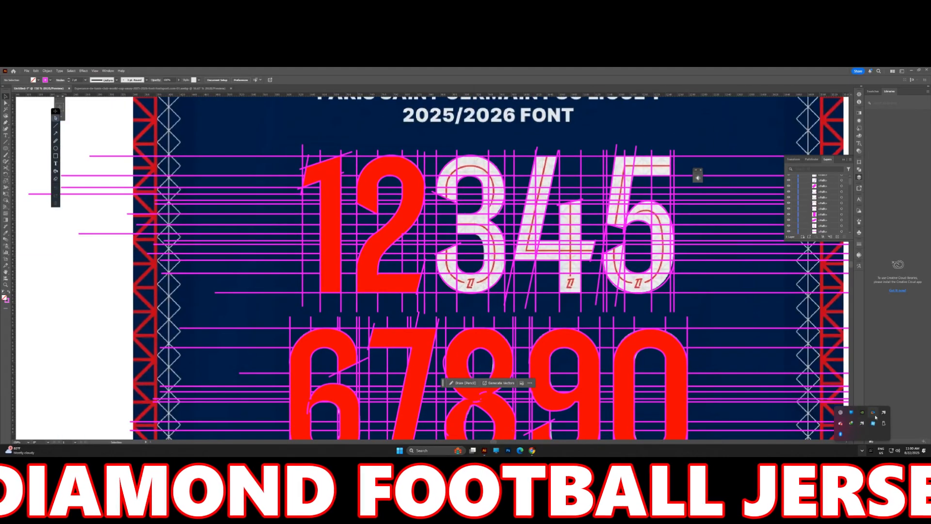
Select all artwork, set a red fill and merge the upper regions of the 3 with the Shape Builder
scroll(571, 269, "down", 4)
left_click_drag(571, 269, 521, 215)
key("ctrl+a")
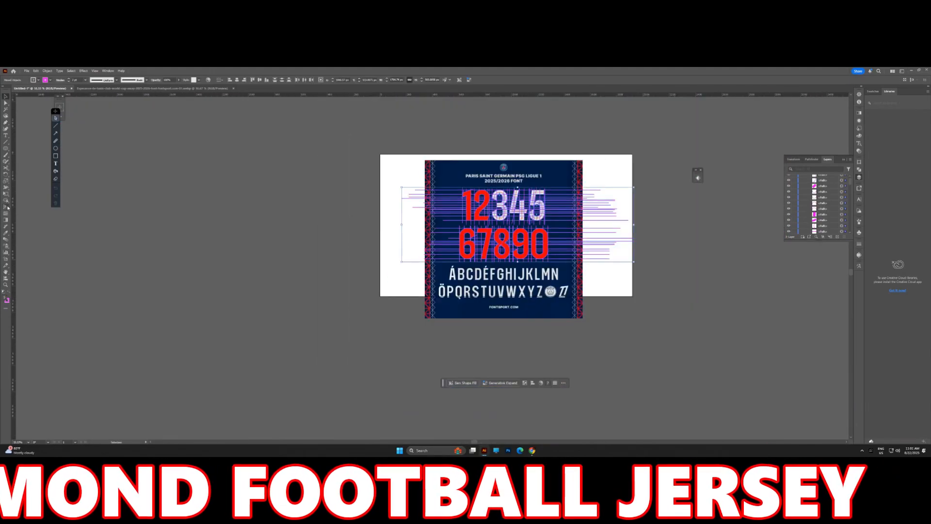
left_click(5, 200)
left_click(39, 80)
left_click(29, 92)
scroll(500, 198, "up", 6)
mouse_move(452, 203)
left_mouse_down()
mouse_move(475, 150)
mouse_move(535, 194)
left_mouse_up()
scroll(535, 233, "down", 2)
left_click_drag(535, 247, 535, 247)
scroll(535, 247, "down", 1)
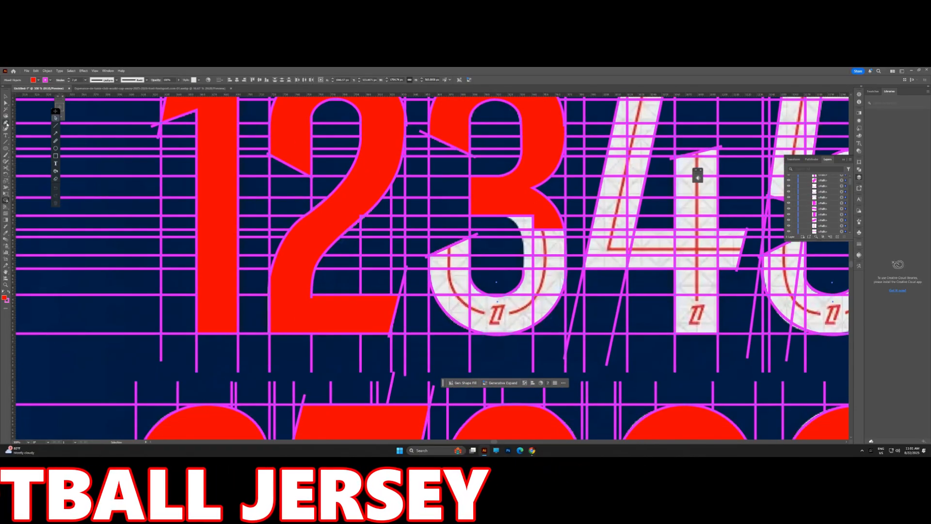
Trace the upper-right curve of the 3's lower inner opening with the Pen tool and remove the curve's fill
left_click(6, 123)
scroll(491, 218, "up", 2)
left_click(506, 207)
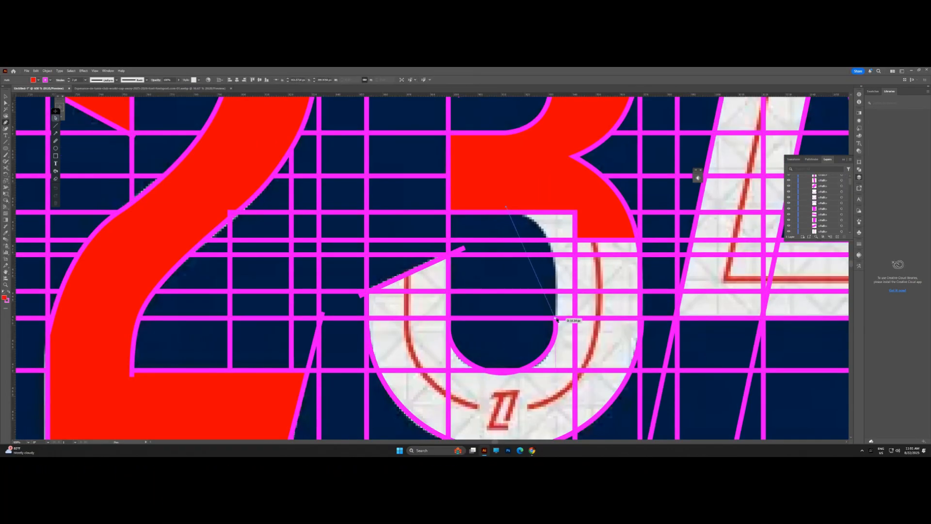
left_click_drag(536, 421, 543, 429)
scroll(557, 336, "up", 1)
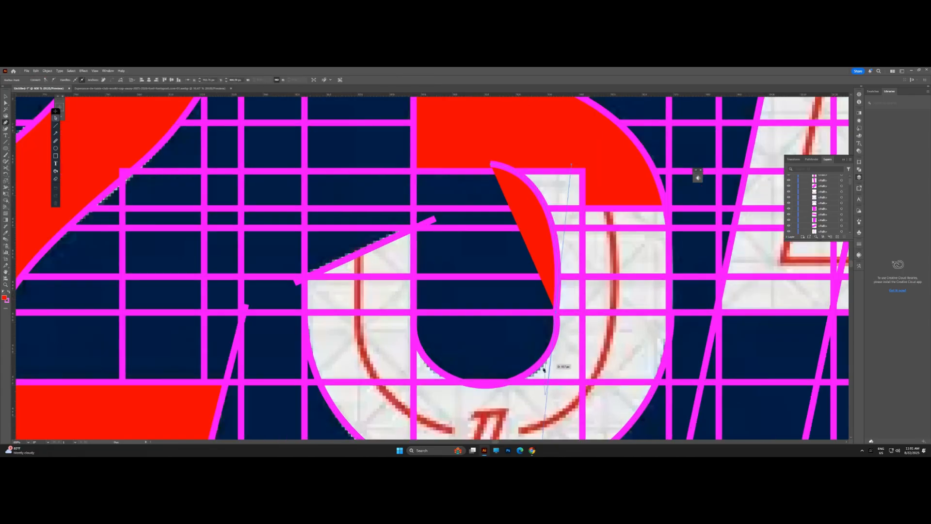
scroll(566, 313, "down", 2)
left_click(6, 97)
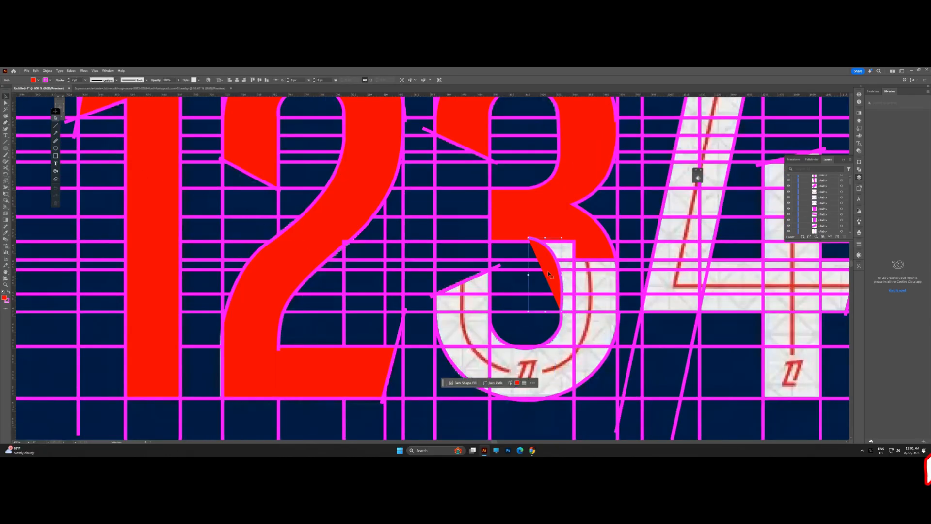
left_click(548, 274)
left_click(33, 80)
Delete the misfitting arch at the bottom of the 3's lower inner opening
scroll(546, 250, "up", 2)
left_click_drag(552, 249, 513, 228)
scroll(581, 333, "down", 2)
key("Delete")
scroll(579, 339, "down", 1)
left_click_drag(572, 303, 527, 332)
left_click_drag(491, 248, 505, 272)
left_click_drag(532, 339, 583, 258)
scroll(581, 292, "up", 1)
left_click_drag(589, 302, 611, 295)
key("Delete")
left_click(512, 343)
key("Delete")
Draw a three-point Pen path along the bottom of the 3's lower inner opening and curve it to follow the reference
key("p")
left_click(461, 268)
left_click(536, 335)
left_click(604, 272)
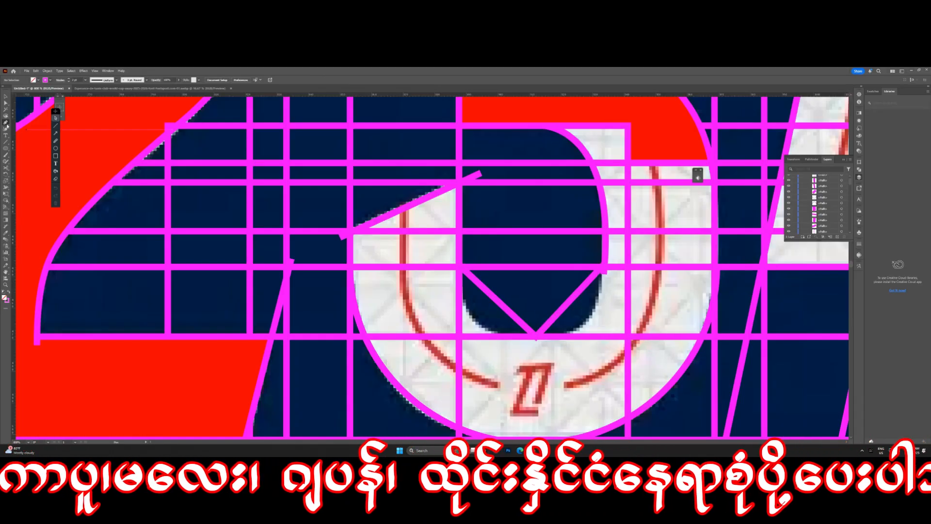
left_click_drag(560, 305, 588, 319)
scroll(598, 272, "down", 1)
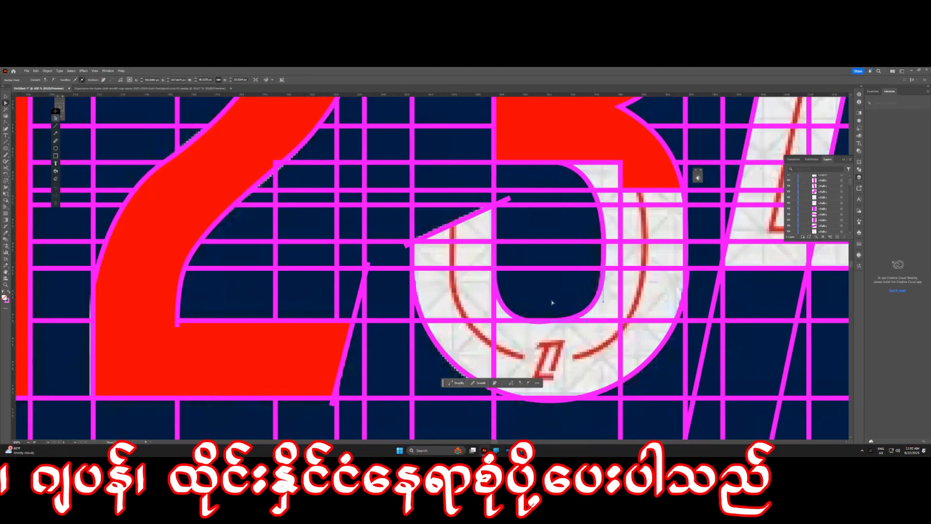
scroll(558, 321, "up", 2)
left_click(563, 323)
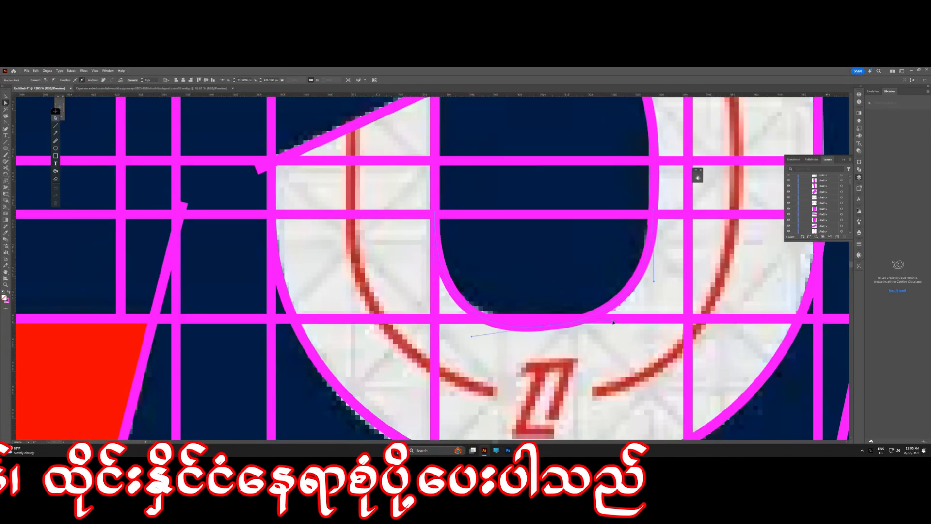
Select all artwork, set a red fill and merge the remaining lower regions of the 3 with the Shape Builder
scroll(551, 321, "down", 10)
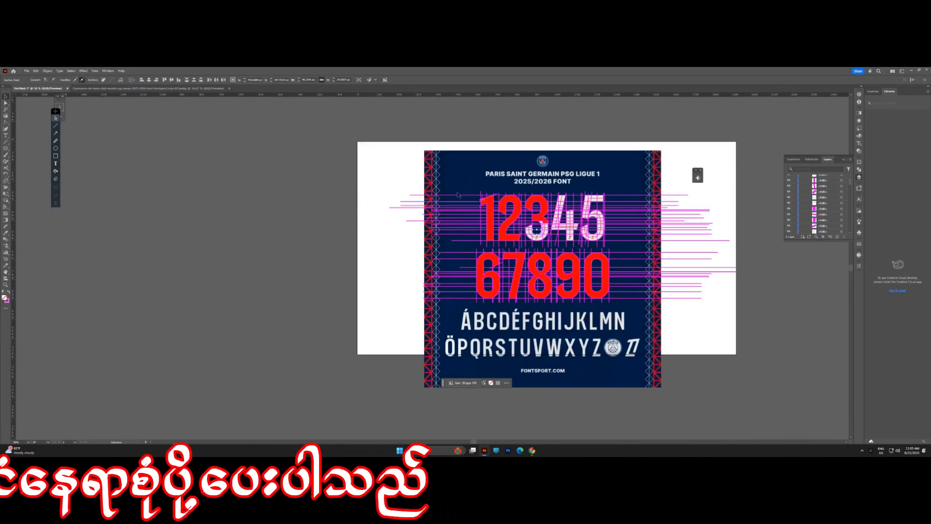
key("ctrl+a")
left_click(5, 200)
left_click(35, 80)
left_click(6, 92)
scroll(538, 213, "up", 6)
mouse_move(539, 214)
left_mouse_down()
mouse_move(573, 260)
mouse_move(582, 310)
mouse_move(485, 359)
mouse_move(466, 349)
left_mouse_up()
left_click_drag(588, 330, 572, 315)
Merge the regions of the 4 into one red shape with the Shape Builder
scroll(501, 272, "down", 2)
left_click_drag(612, 156, 595, 238)
scroll(594, 282, "up", 1)
mouse_move(592, 282)
left_mouse_down()
mouse_move(649, 277)
mouse_move(626, 252)
left_mouse_up()
mouse_move(709, 254)
left_mouse_down()
mouse_move(675, 231)
mouse_move(641, 238)
mouse_move(647, 258)
mouse_move(678, 219)
mouse_move(661, 255)
left_mouse_up()
scroll(675, 178, "down", 3)
Merge all regions of the 5, including the slivers along its curves, with the Shape Builder and deselect everything
scroll(669, 237, "up", 4)
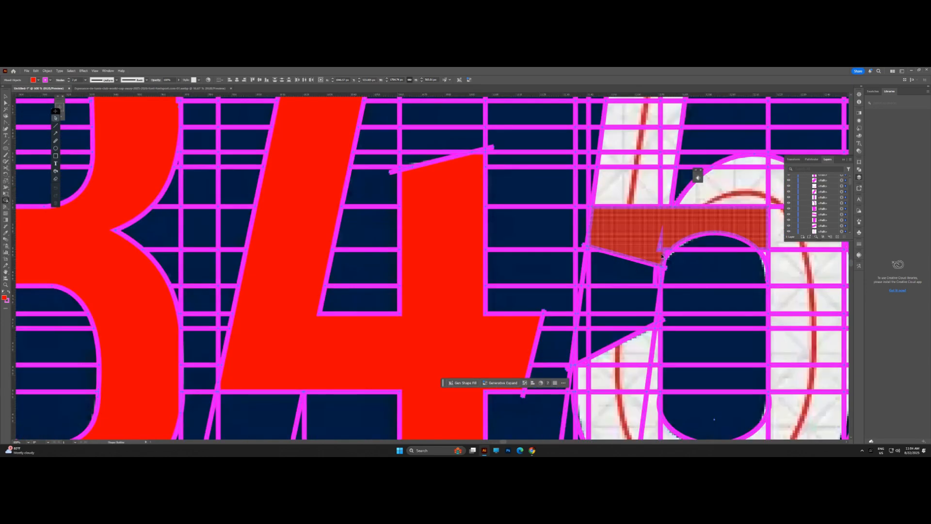
scroll(656, 207, "down", 3)
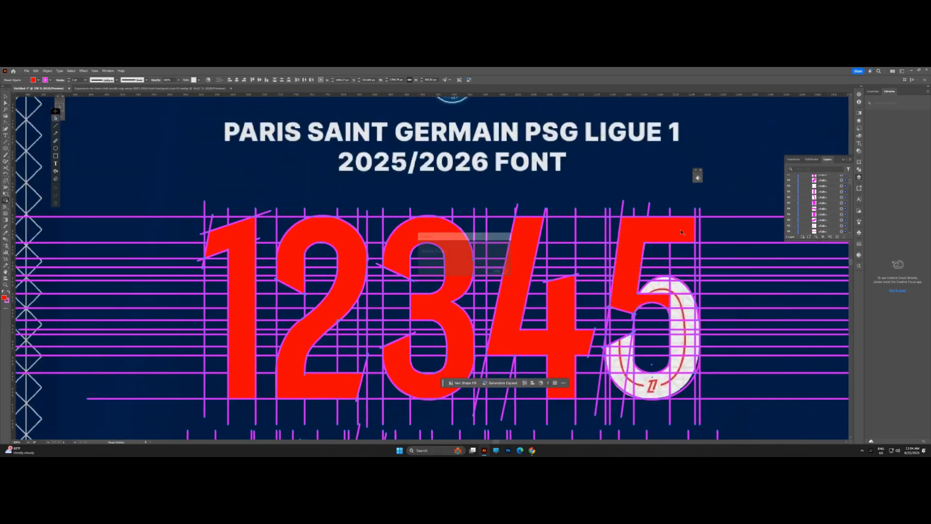
scroll(595, 333, "up", 3)
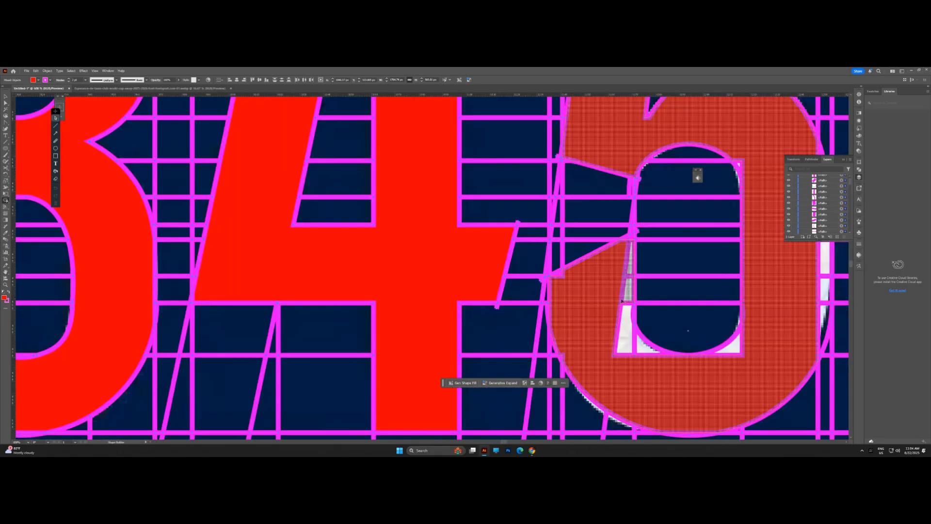
scroll(679, 311, "right", 3)
scroll(671, 259, "up", 1)
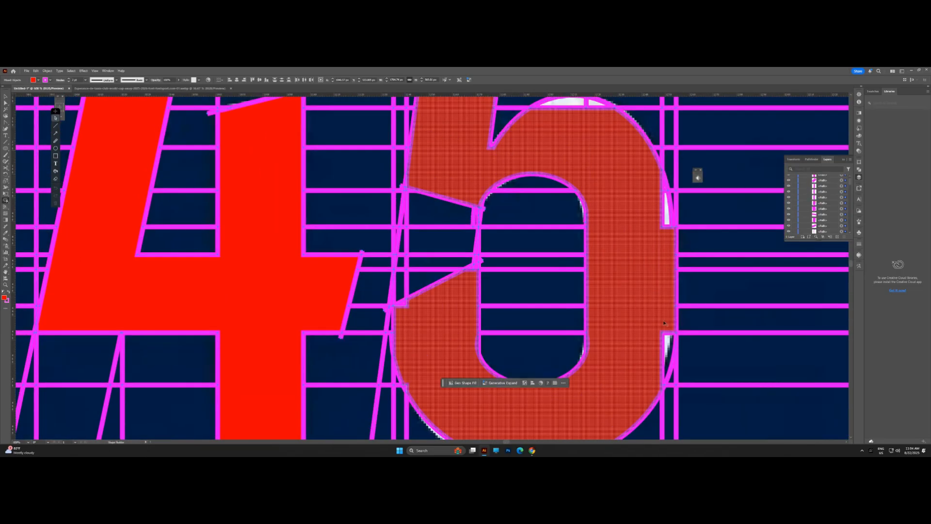
scroll(665, 214, "down", 2)
scroll(672, 240, "up", 2)
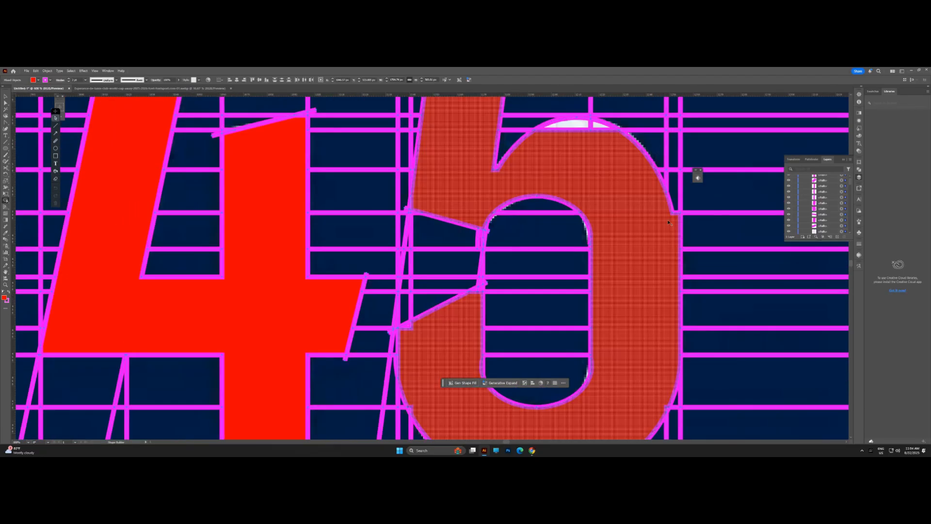
scroll(660, 228, "down", 6)
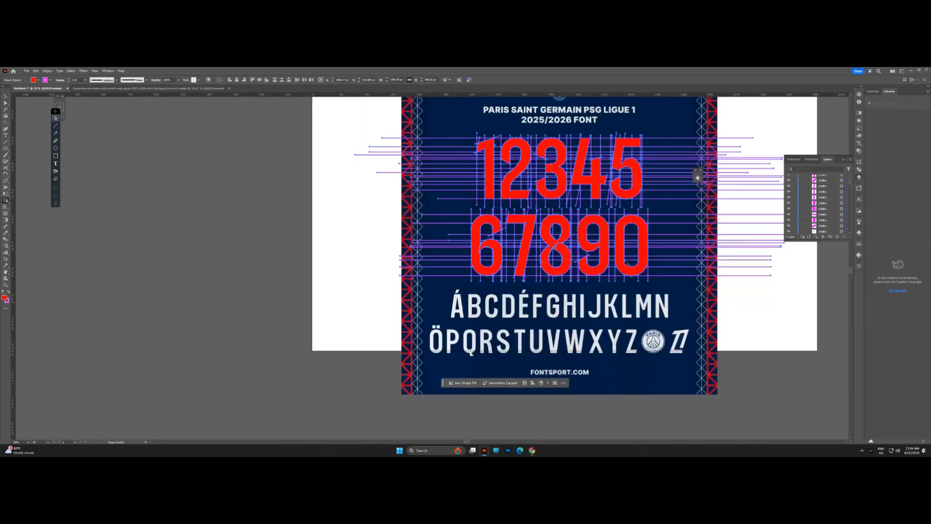
scroll(625, 264, "down", 3)
left_click(646, 282)
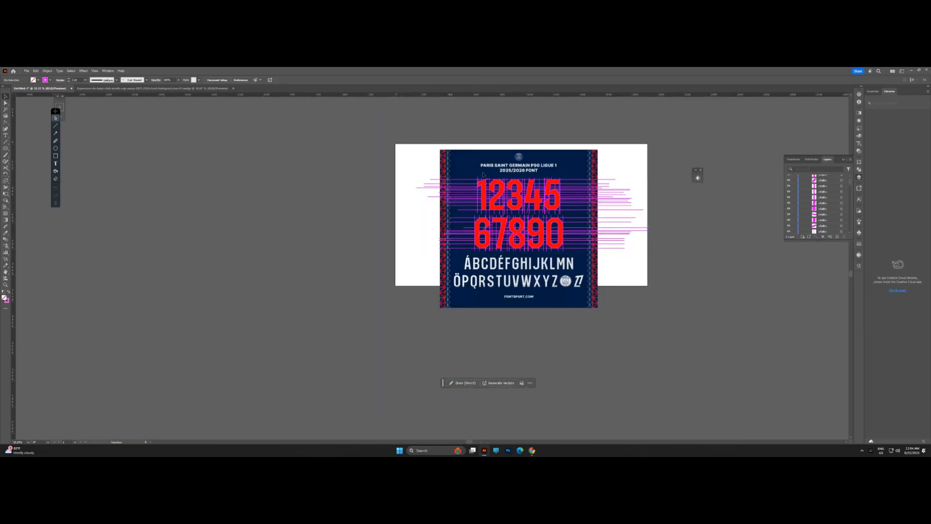
Select all red numerals at once by matching one numeral's appearance and cut them from the guide lines
scroll(494, 184, "up", 4)
left_click(519, 180)
scroll(519, 180, "down", 3)
left_click(71, 71)
mouse_move(80, 126)
left_click(170, 145)
key("ctrl+x")
Paste the cut numerals and place them on the empty canvas below the reference image
left_click(6, 97)
left_click_drag(277, 315, 302, 257)
key("ctrl+v")
left_click_drag(449, 249, 549, 347)
left_click_drag(549, 347, 571, 307)
left_click(480, 347)
scroll(499, 360, "up", 2)
left_click_drag(499, 359, 442, 279)
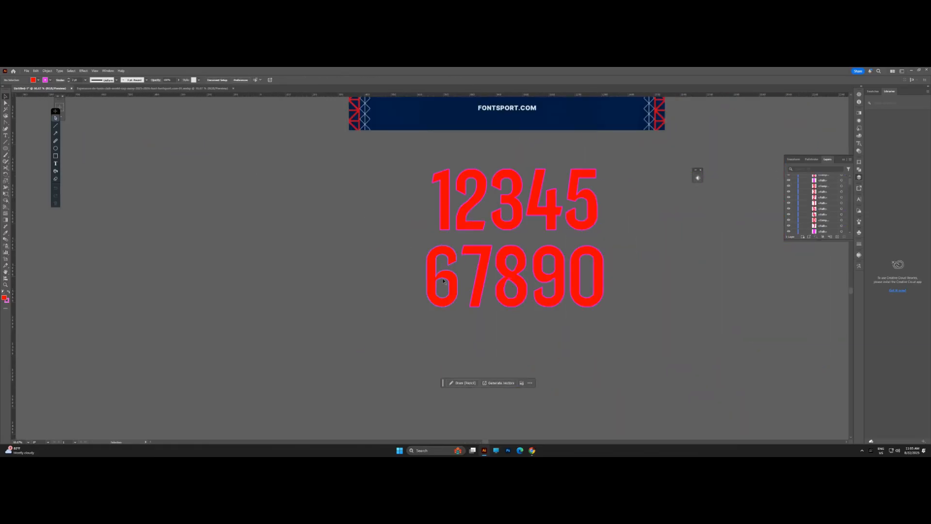
Move the 67890 row beside the 12345 row to form a single line of numerals
left_click_drag(616, 156, 434, 186)
scroll(461, 170, "up", 3)
scroll(735, 257, "down", 2)
left_click_drag(703, 262, 439, 380)
left_click_drag(618, 348, 616, 248)
left_click_drag(795, 347, 562, 269)
Align all numerals vertically in the row and remove their magenta stroke
scroll(563, 269, "down", 3)
left_click(258, 80)
left_click(599, 314)
scroll(599, 313, "up", 6)
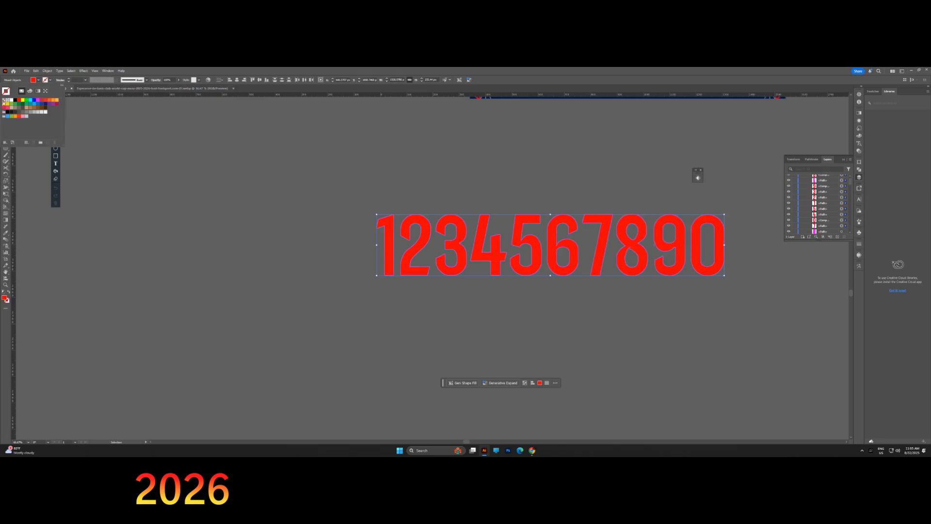
left_click(508, 296)
Delete the stray leftover piece from the numeral row
scroll(507, 253, "up", 2)
scroll(507, 252, "down", 1)
left_click_drag(609, 245, 501, 272)
scroll(631, 269, "up", 5)
key("Delete")
scroll(550, 296, "down", 4)
left_click(578, 312)
scroll(650, 254, "up", 2)
scroll(599, 265, "down", 3)
scroll(626, 260, "down", 2)
Select all numerals, accept the Pencil tool options with Smooth fidelity, and use the Smooth tool on their outlines
left_click_drag(703, 310, 395, 221)
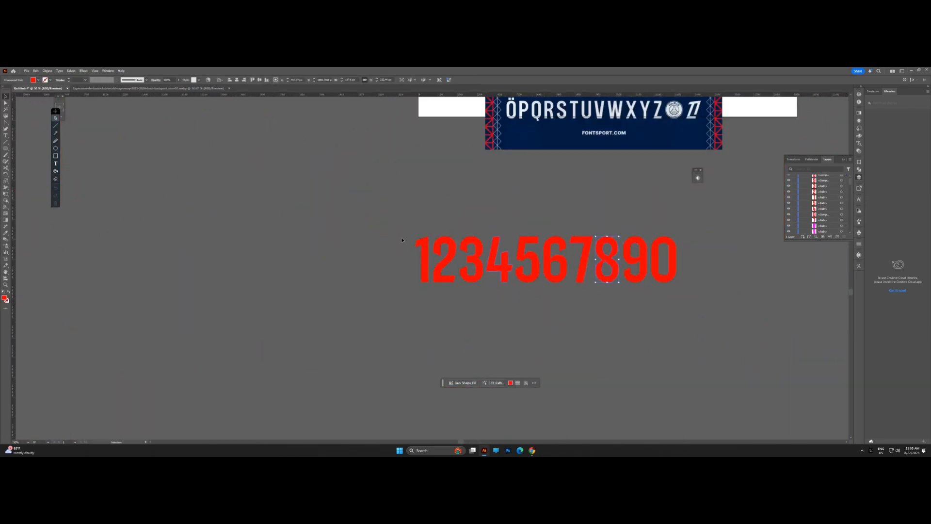
double_click(6, 161)
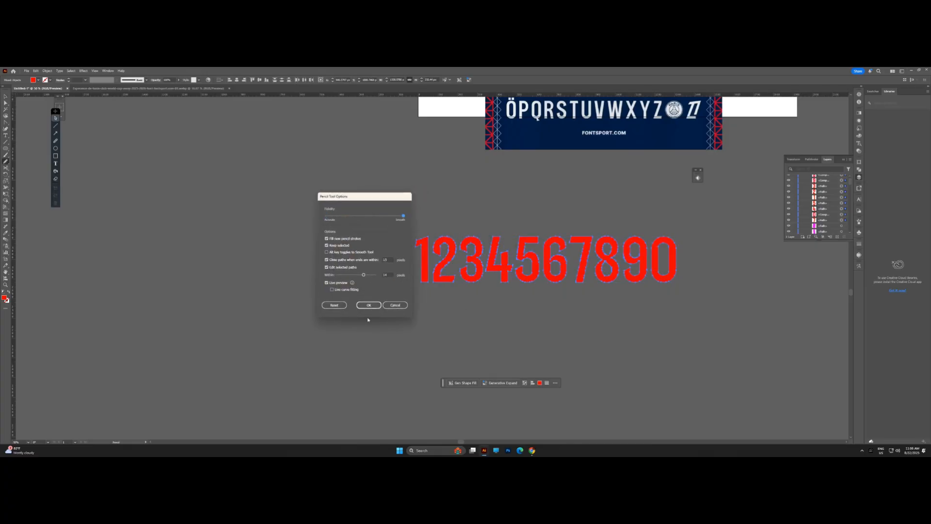
left_click(369, 304)
scroll(531, 259, "up", 3)
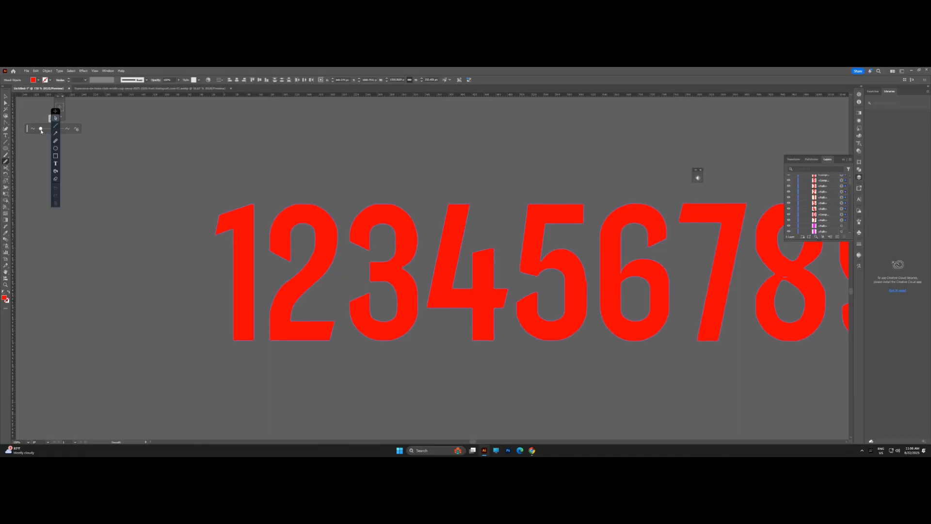
left_click(5, 96)
left_click(291, 175)
scroll(414, 227, "down", 2)
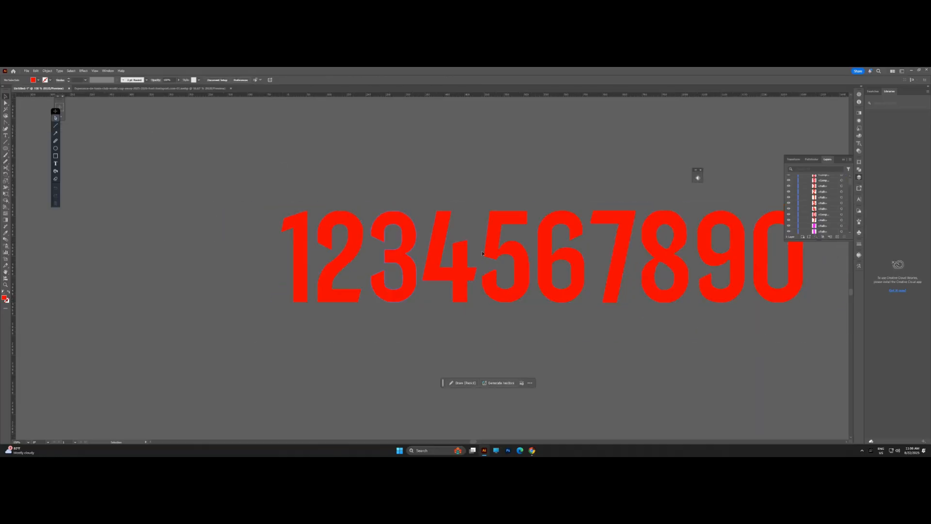
Draw a small closed red patch over the gap in the middle of the 8 with the Pen tool
scroll(634, 246, "up", 7)
scroll(636, 294, "down", 10)
scroll(640, 160, "up", 6)
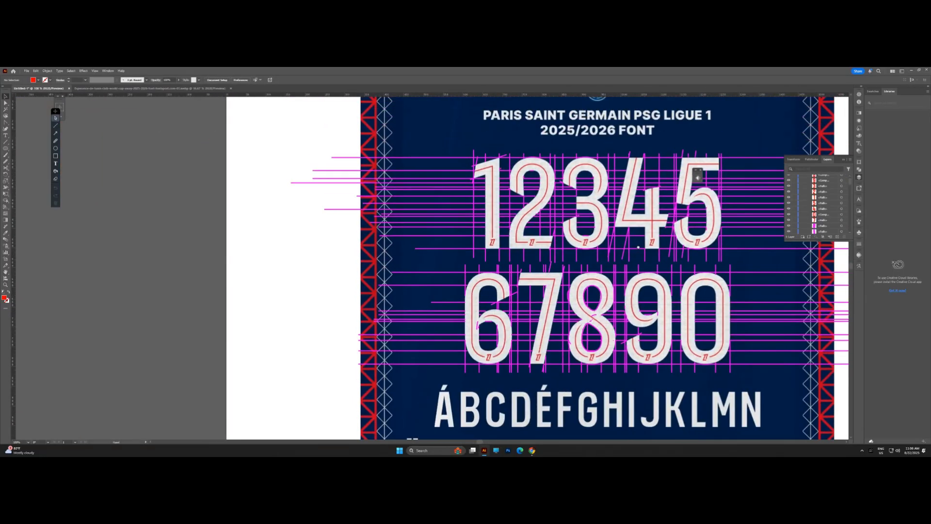
scroll(637, 212, "down", 6)
scroll(611, 306, "up", 4)
left_click(612, 306)
scroll(612, 306, "up", 5)
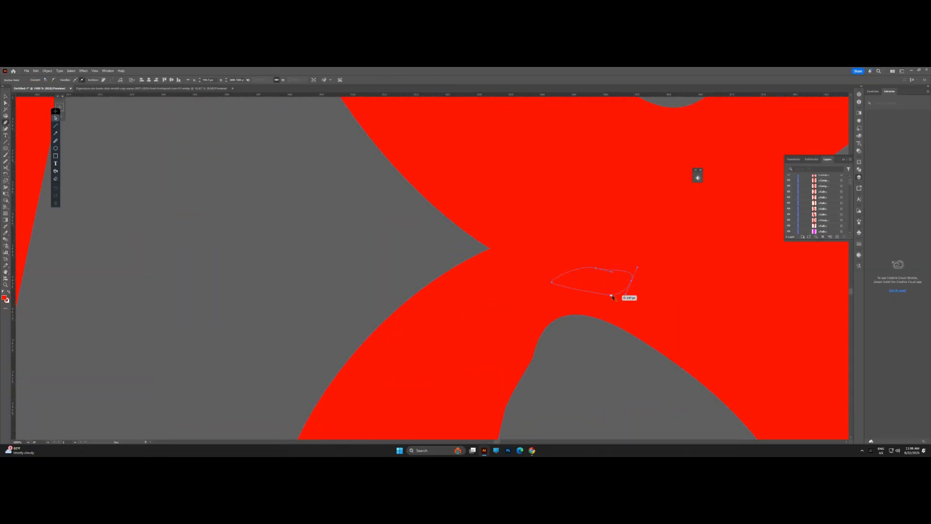
Unite the patch with the 8 using Pathfinder and select the whole numeral row
left_click(6, 97)
scroll(477, 249, "down", 3)
left_click(638, 211)
left_click(860, 165)
scroll(652, 240, "down", 6)
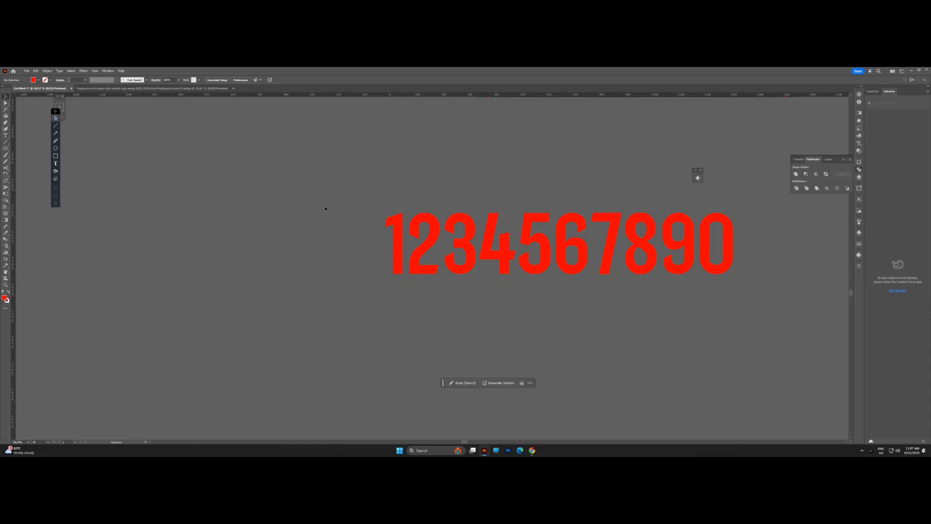
scroll(563, 249, "up", 5)
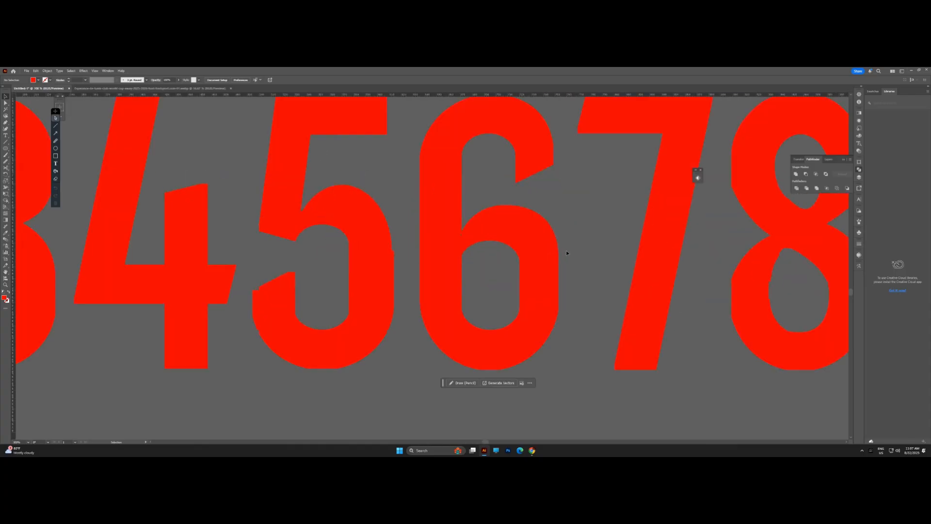
scroll(555, 270, "down", 5)
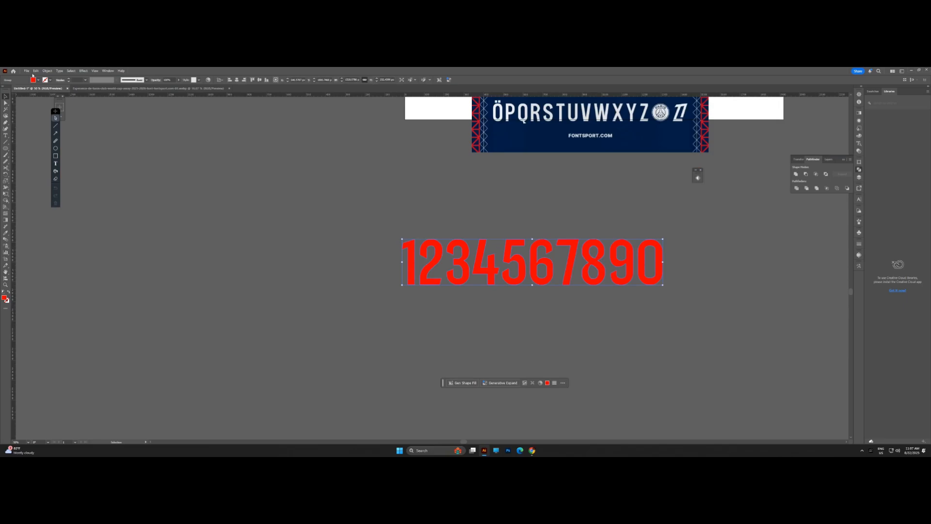
Try to outline the strokes of the numeral group
left_click(47, 71)
left_click(252, 180)
right_click(341, 95)
left_click_drag(361, 206, 688, 327)
left_click(47, 71)
mouse_move(63, 220)
left_click(139, 235)
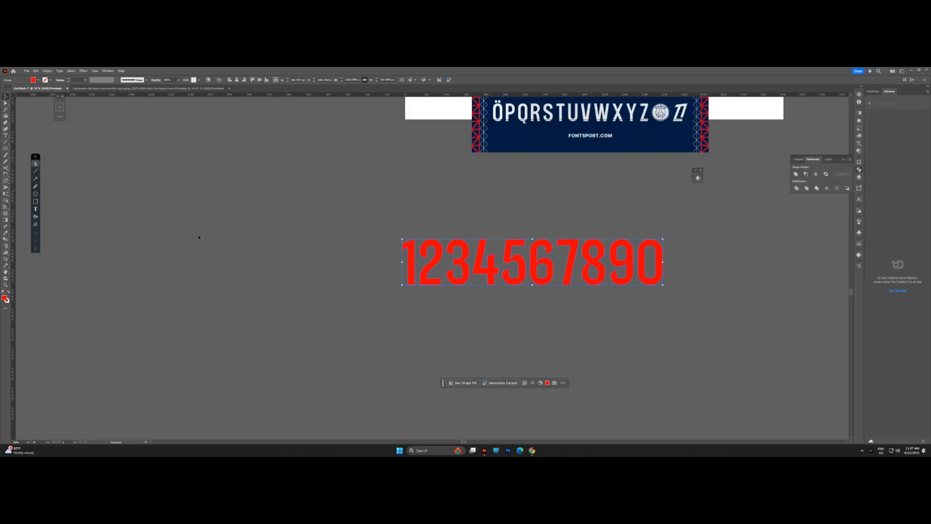
Try an inward path offset with Miter joins on the numeral group, then undo it
left_click(47, 71)
mouse_move(64, 220)
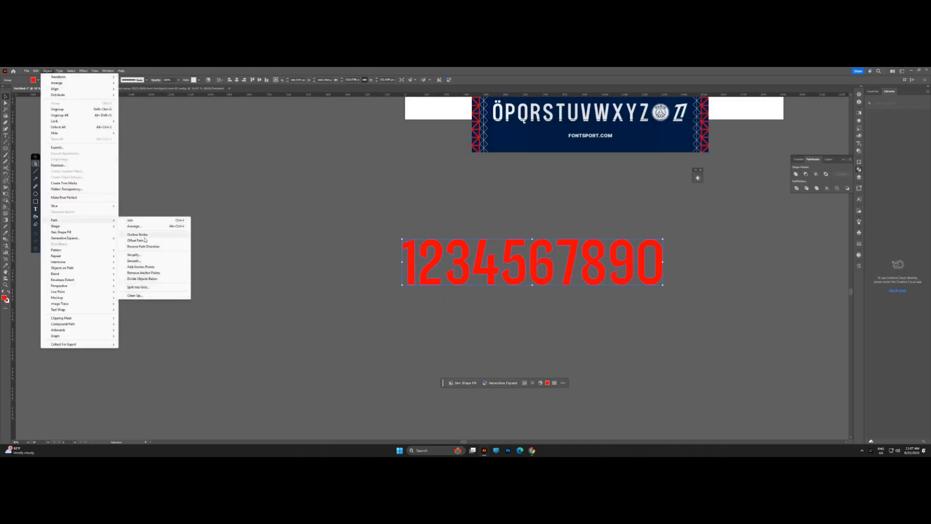
left_click(144, 241)
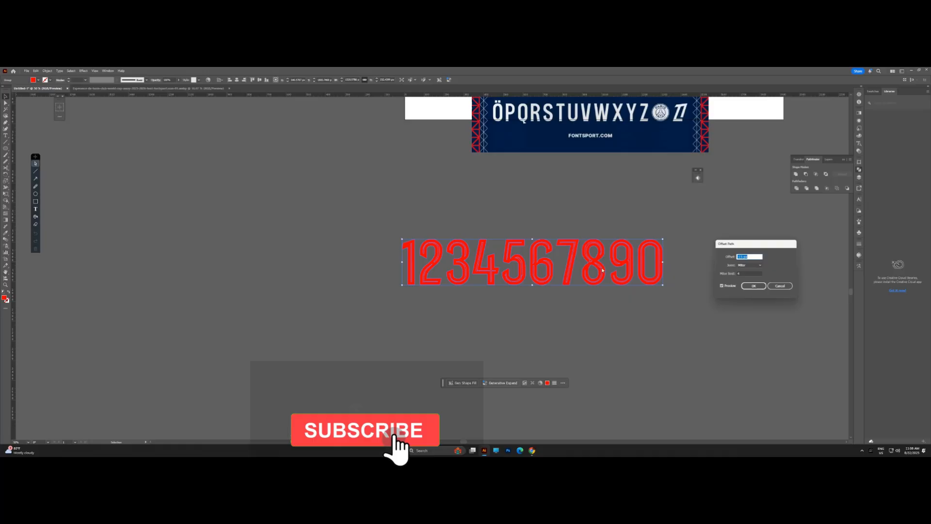
left_click(750, 286)
scroll(581, 254, "up", 4)
scroll(610, 250, "down", 3)
scroll(594, 248, "up", 2)
scroll(595, 248, "down", 2)
key("ctrl+z")
Try a revised inward offset value with Miter joins on the whole numeral group
left_click(47, 70)
mouse_move(72, 223)
left_click(143, 241)
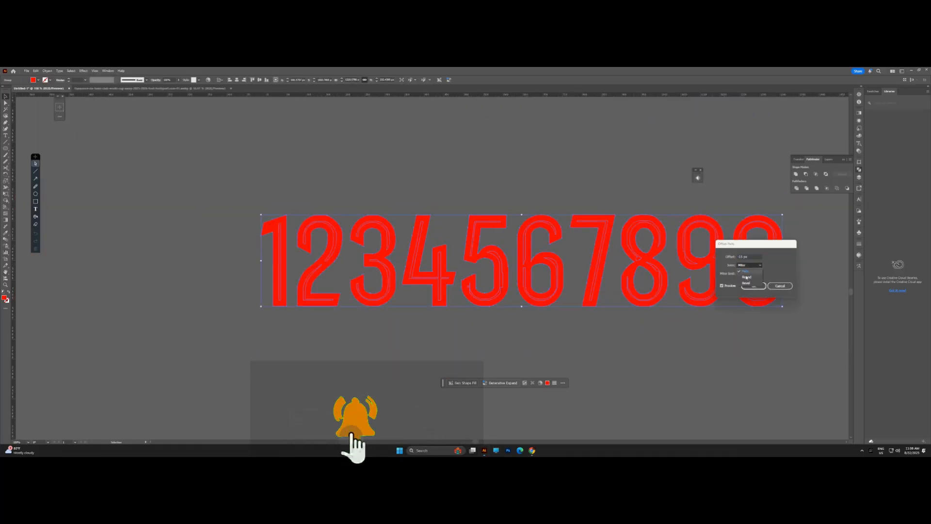
left_click(749, 270)
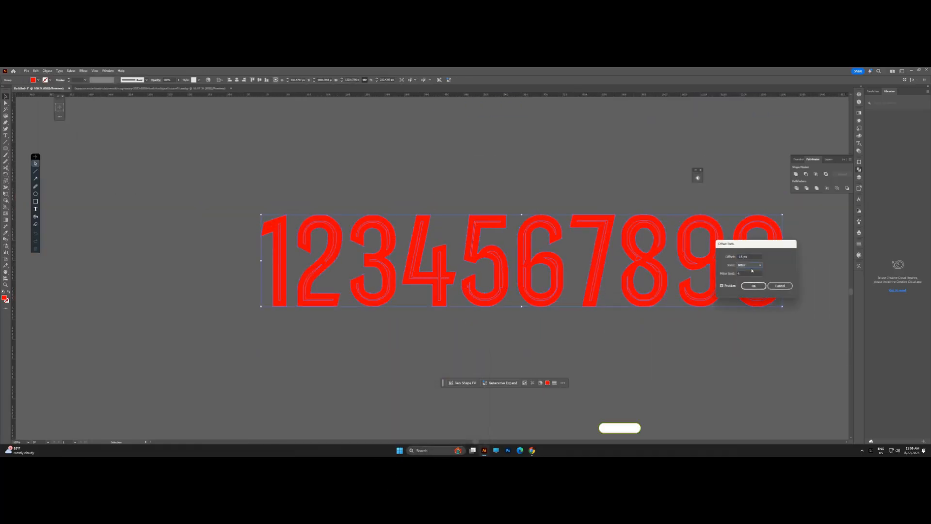
double_click(751, 257)
scroll(751, 257, "down", 4)
scroll(751, 256, "down", 2)
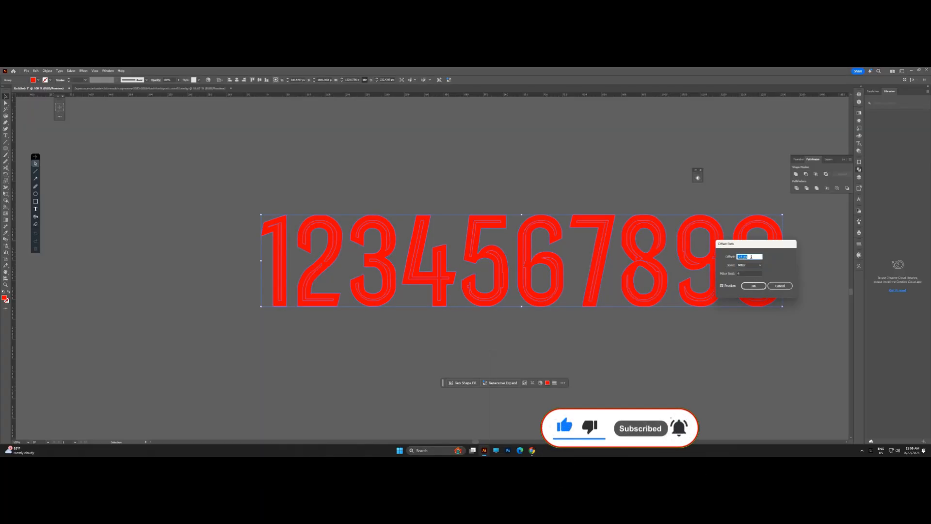
left_click(758, 286)
scroll(709, 257, "up", 4)
scroll(367, 190, "up", 3)
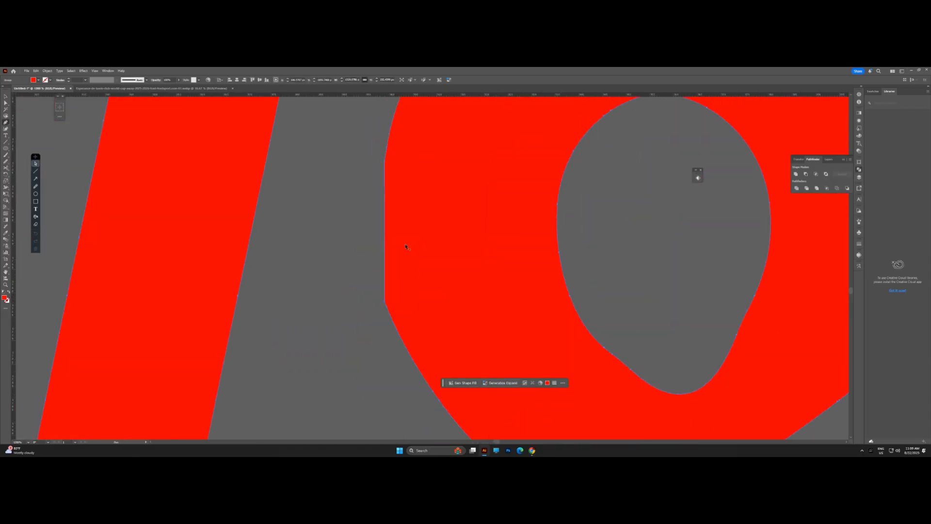
scroll(399, 195, "down", 5)
scroll(515, 251, "down", 3)
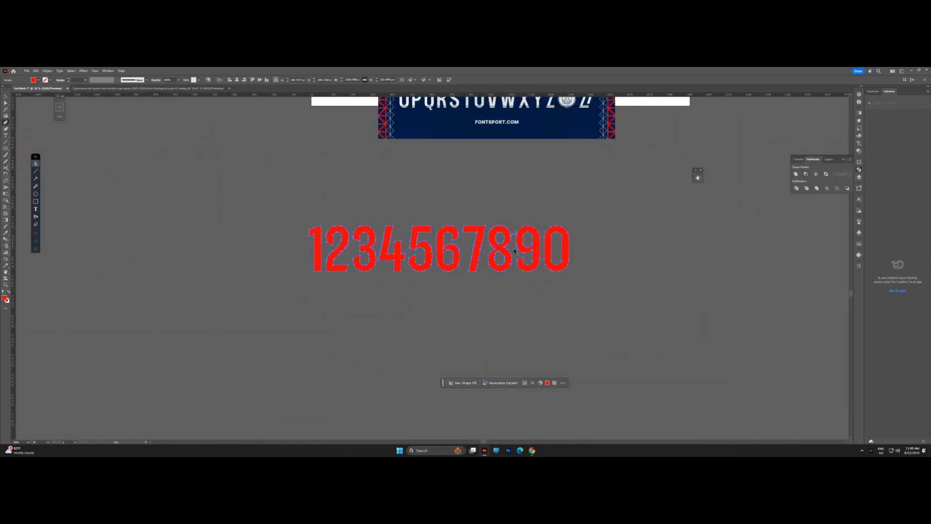
Try to start a curved Pen path inside the upper bowl of the 2, then undo it
scroll(333, 239, "up", 4)
left_click(322, 240)
left_click_drag(384, 225, 392, 290)
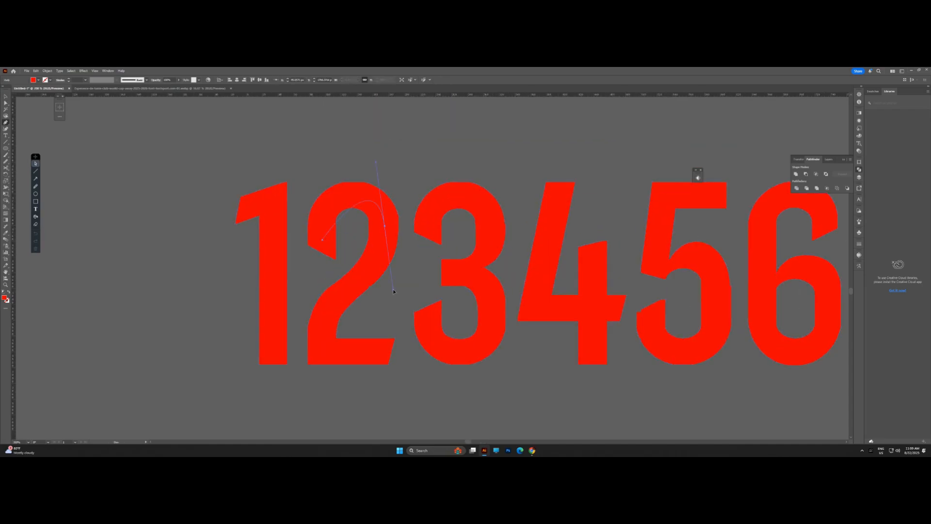
left_click(39, 81)
left_click(3, 100)
key("ctrl+z")
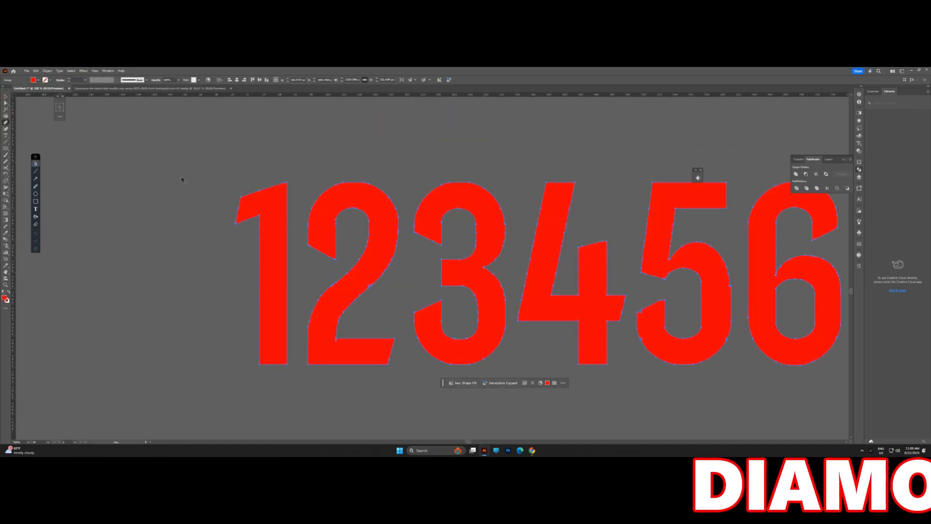
key("ctrl+z")
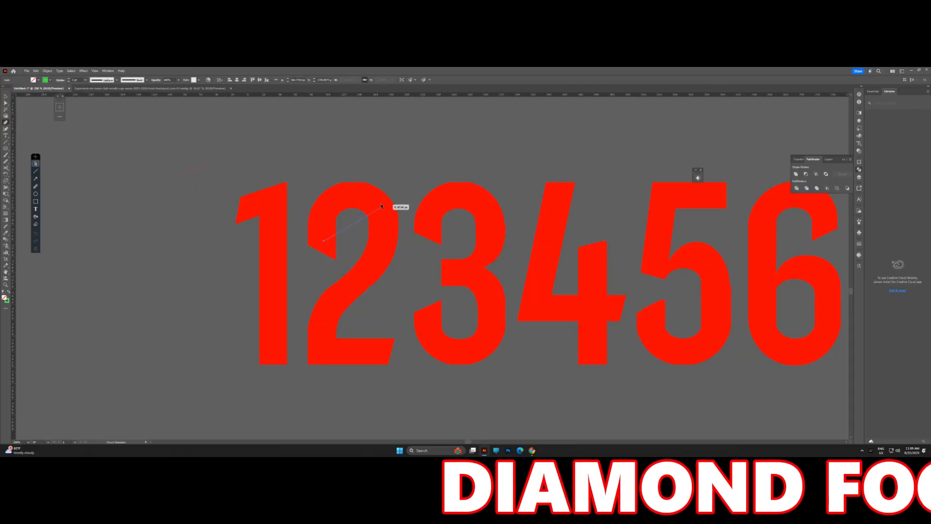
key("ctrl+z")
Try drawing an unfilled green centre line through the 2 with the Pen tool, then delete it
scroll(371, 211, "up", 2)
left_click_drag(373, 194, 423, 184)
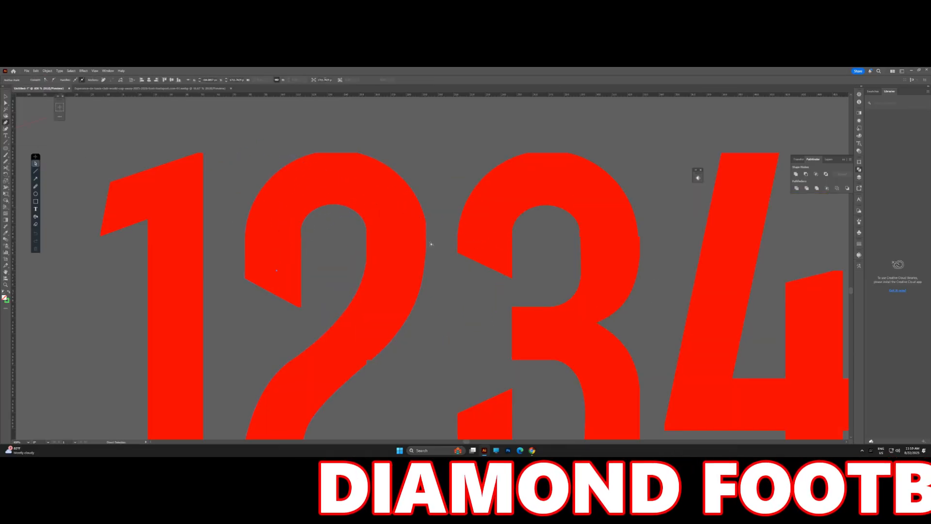
left_click_drag(500, 232, 485, 225)
scroll(472, 234, "down", 3)
scroll(446, 233, "up", 2)
left_click_drag(358, 373, 340, 404)
key("v")
key("Delete")
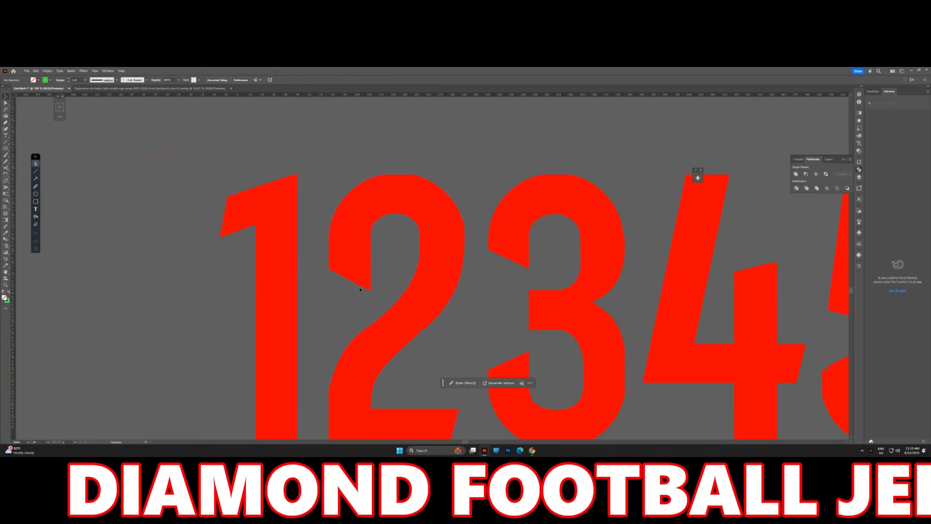
Ungroup the numeral row so each numeral can be selected separately
left_click(360, 285, "ctrl")
scroll(312, 270, "down", 2)
left_click(107, 150)
right_click(300, 257)
left_click(318, 339)
left_click(245, 208)
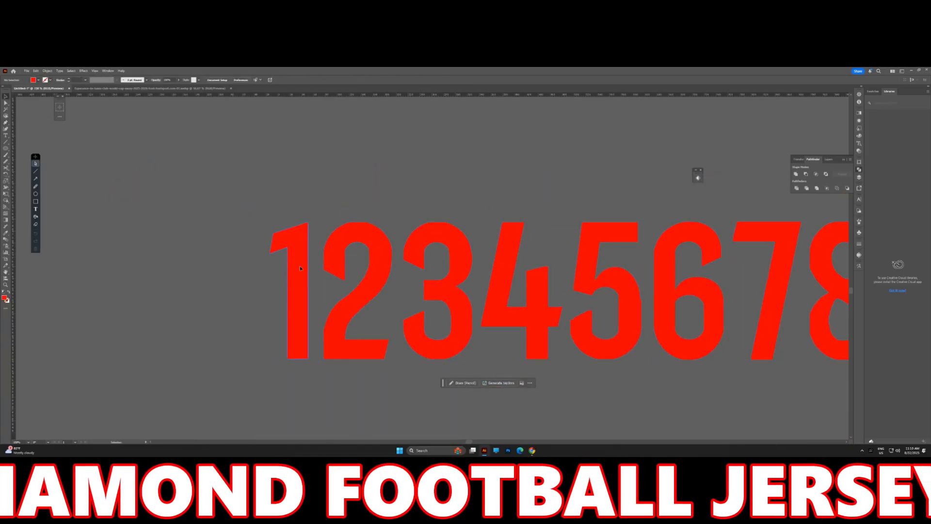
Try averaging the anchor points of the 1, then undo it
left_click(300, 265)
left_click(47, 71)
mouse_move(56, 220)
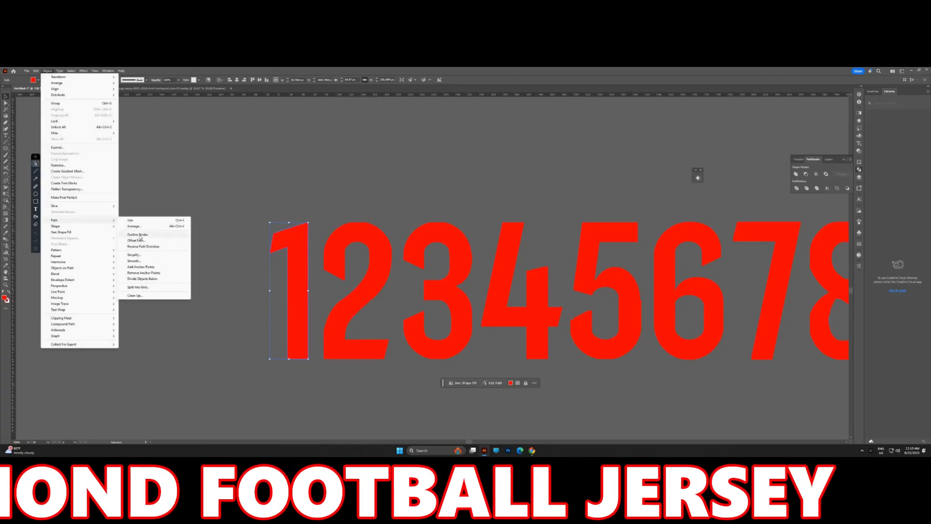
left_click(135, 226)
left_click(445, 253)
left_click(452, 275)
scroll(282, 270, "up", 3)
key("ctrl+z")
Offset the outline of the 1 inward with Miter joins and recolour the inner path green
left_click(47, 70)
mouse_move(56, 220)
left_click(138, 237)
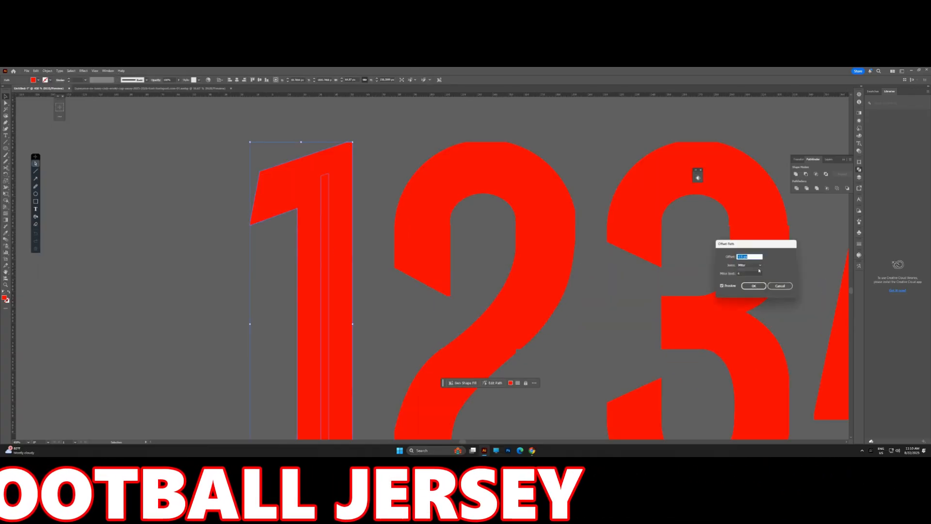
left_click(753, 286)
scroll(483, 217, "down", 3)
left_click(34, 80)
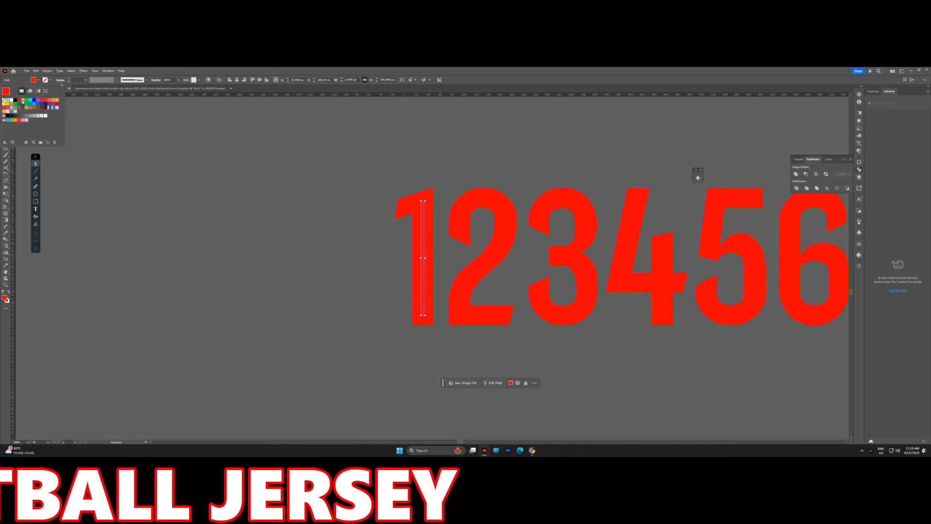
left_click(21, 101)
Paste the cut inner path back over the 1 and style it with a brushed green stroke and no fill
scroll(425, 237, "up", 4)
right_click(425, 238)
scroll(440, 243, "down", 2)
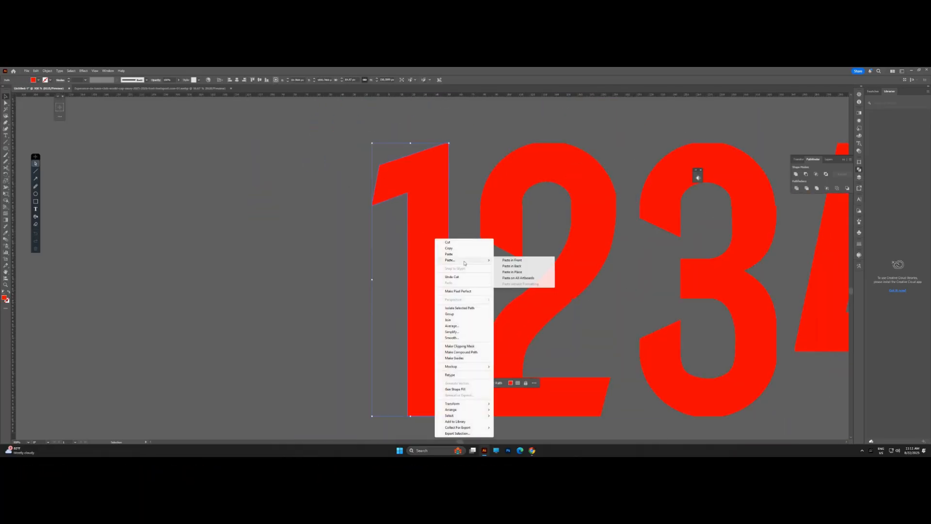
left_click(85, 80)
left_click(92, 110)
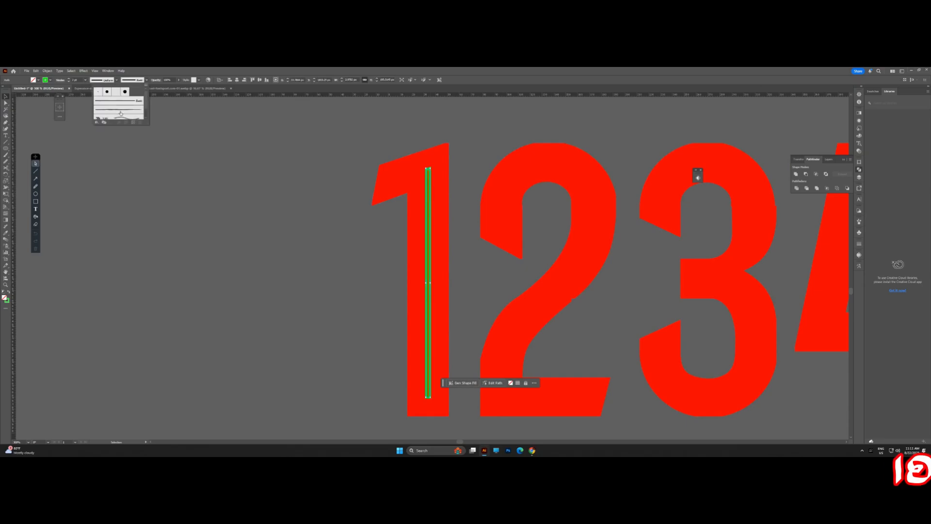
Offset the outline of the 2 inward with Miter joins
scroll(467, 211, "down", 2)
left_click(466, 211)
left_click(47, 71)
mouse_move(54, 221)
left_click(137, 240)
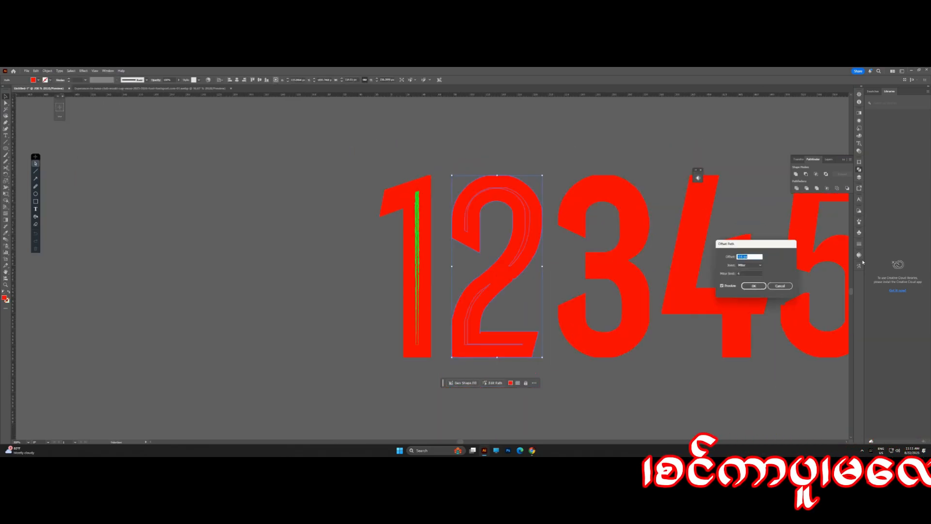
left_click(753, 286)
Give the inner path of the 2 a green stroke, no fill and a brush stroke style
left_click(363, 193)
scroll(496, 233, "up", 2)
scroll(528, 220, "down", 2)
left_click(50, 80)
left_click(27, 100)
left_click(38, 80)
left_click(4, 100)
left_click(145, 81)
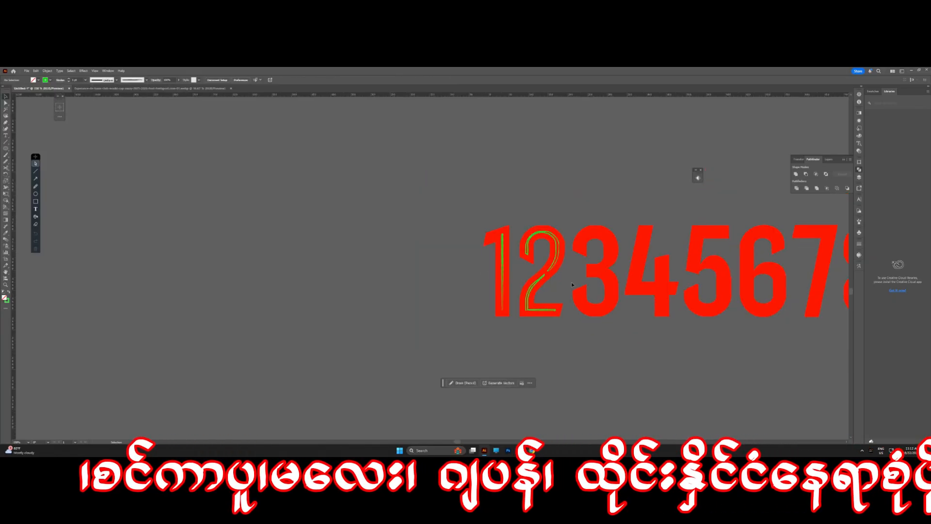
scroll(542, 283, "up", 3)
scroll(542, 283, "down", 8)
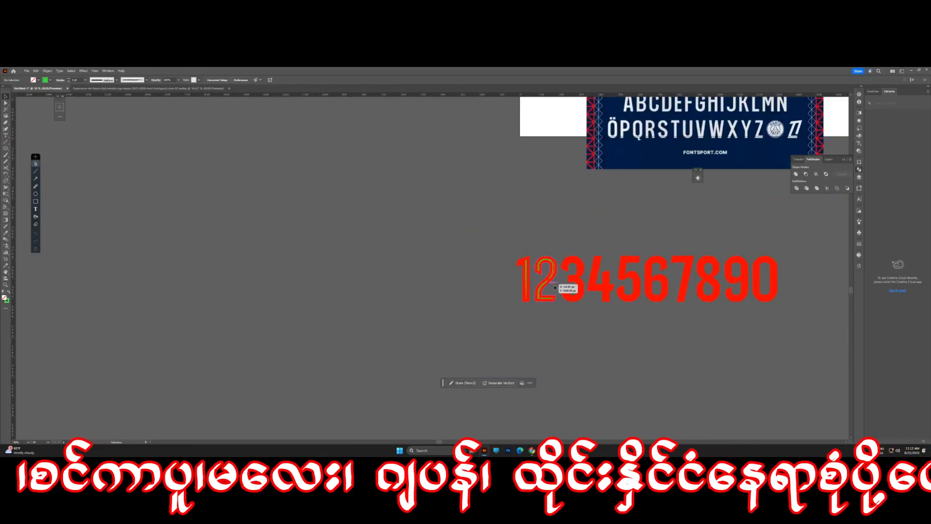
left_click(862, 450)
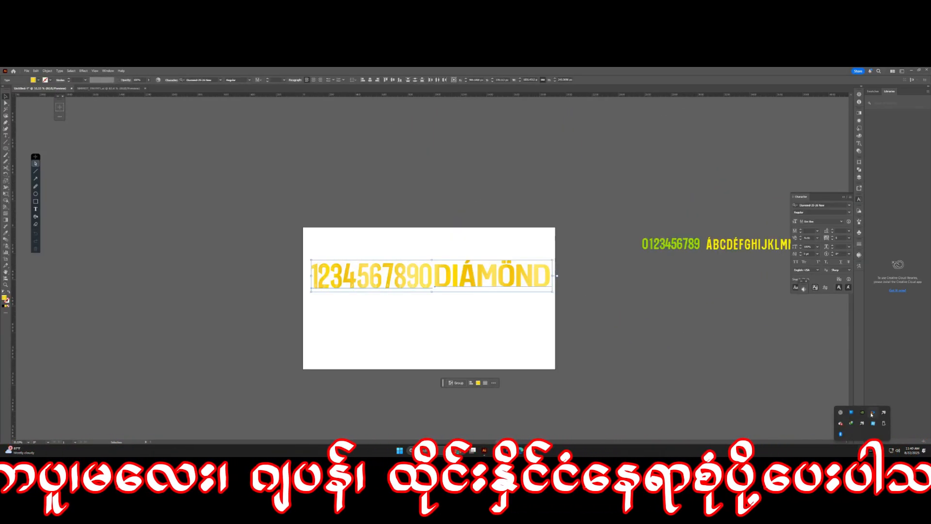
scroll(428, 281, "up", 2)
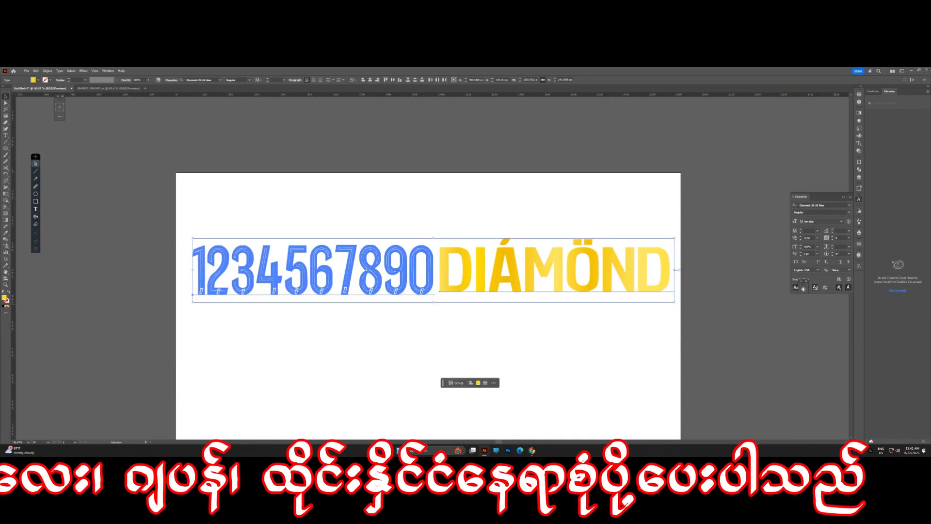